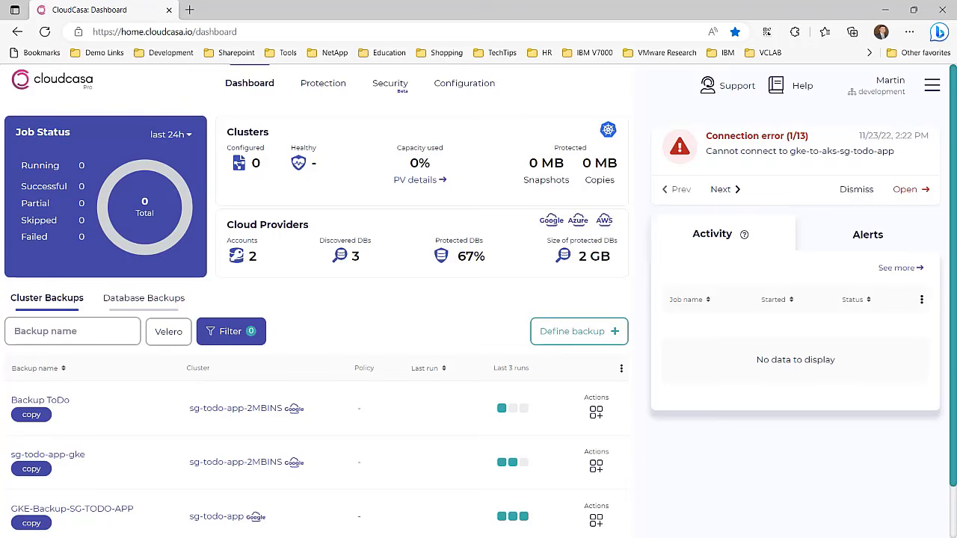
Step: Check the aws-demo Velero backups in the terminal, then bring up CloudCasa's Configuration menu
key("alt+Tab")
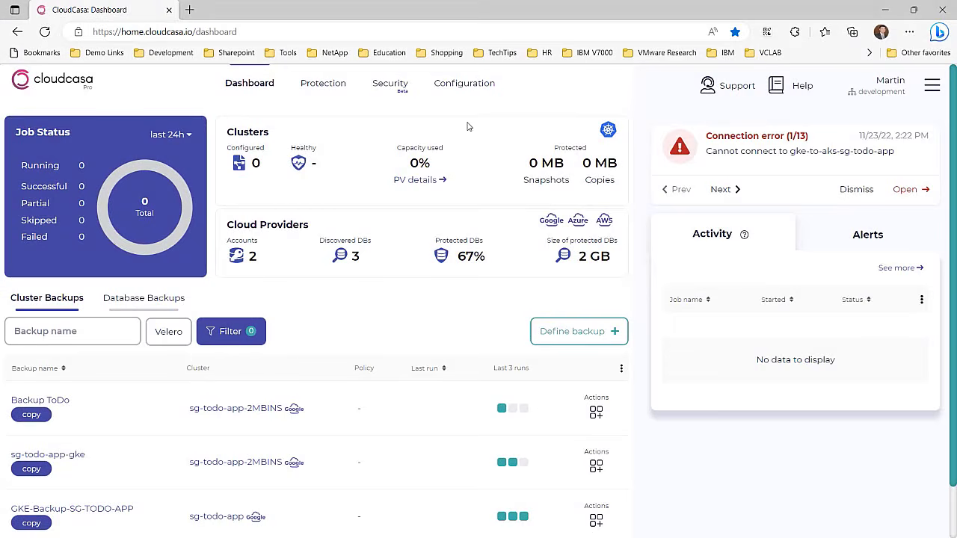
mouse_move(472, 91)
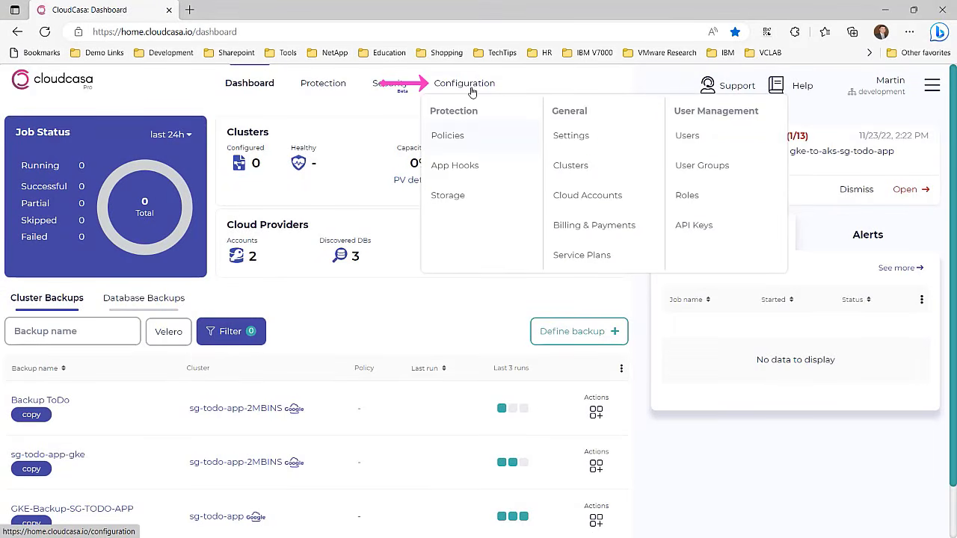
Step: Register cluster mgp-velero-aws-demo as an existing Velero instance and copy its kubectl agent command
left_click(573, 171)
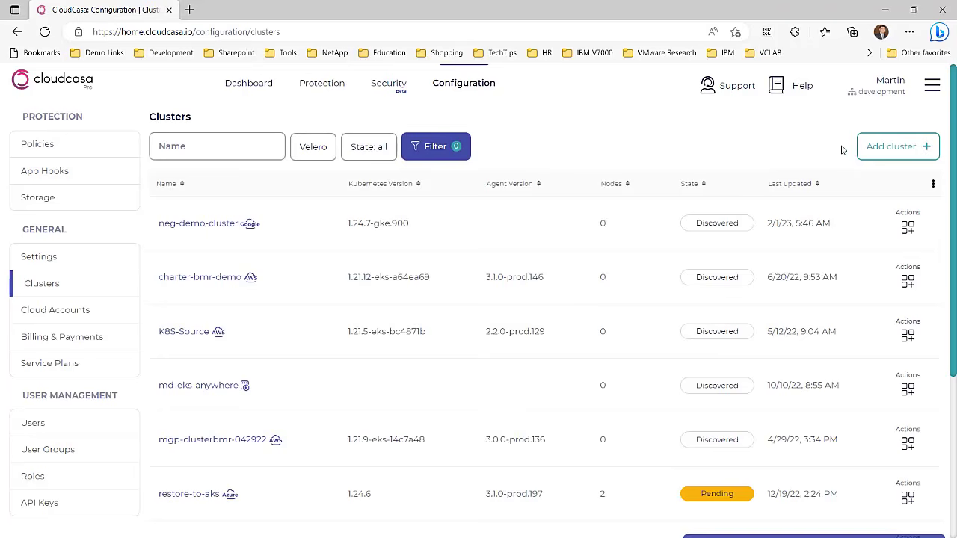
left_click(881, 152)
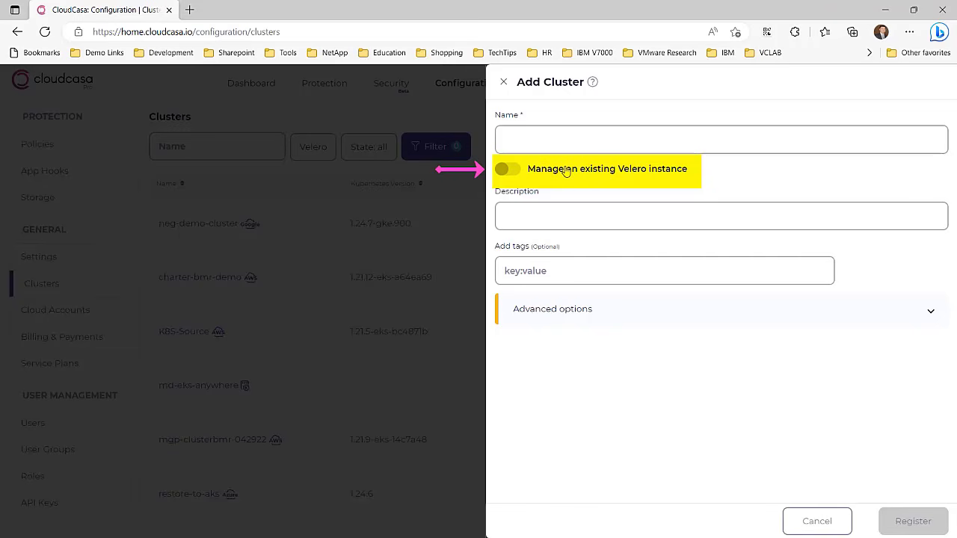
left_click(595, 143)
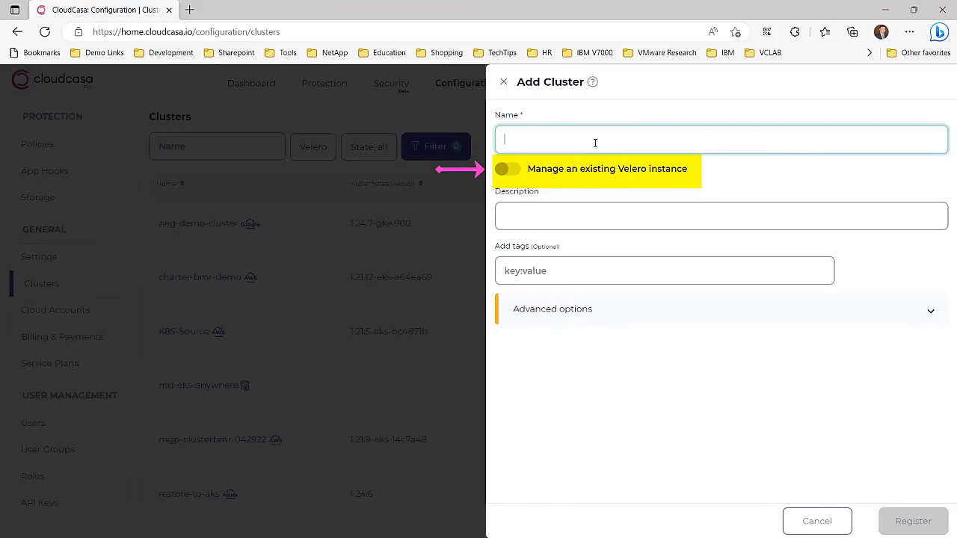
type("mgp-")
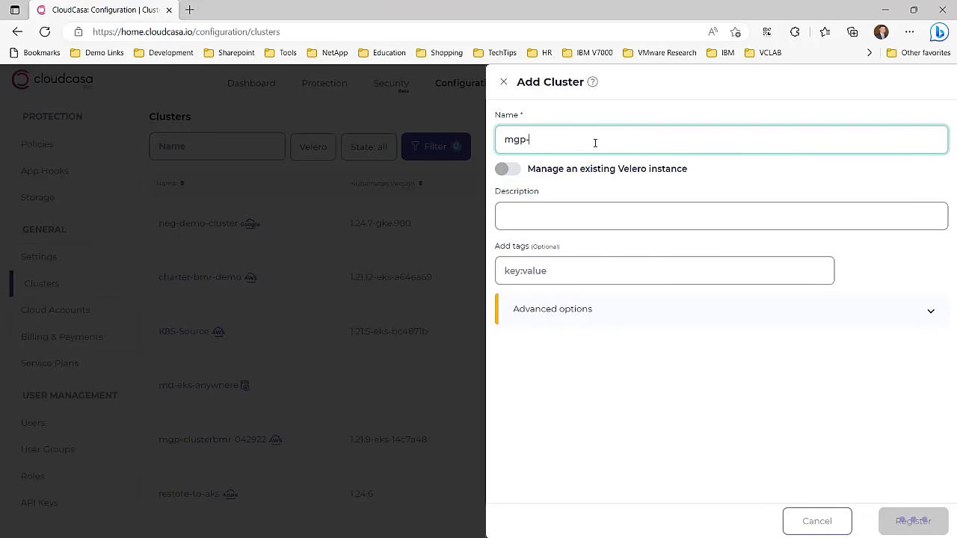
type("velero-aws-demo")
key("Tab")
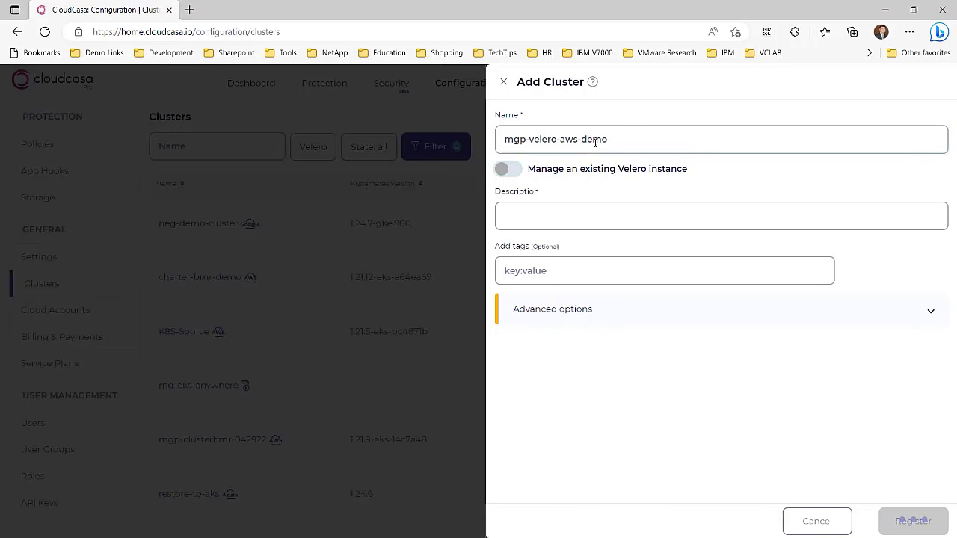
left_click(540, 169)
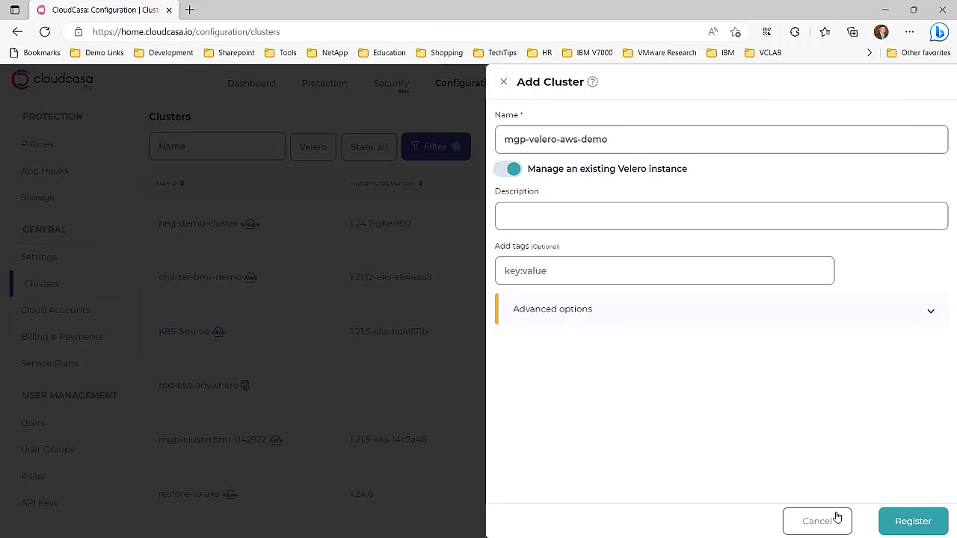
left_click(915, 519)
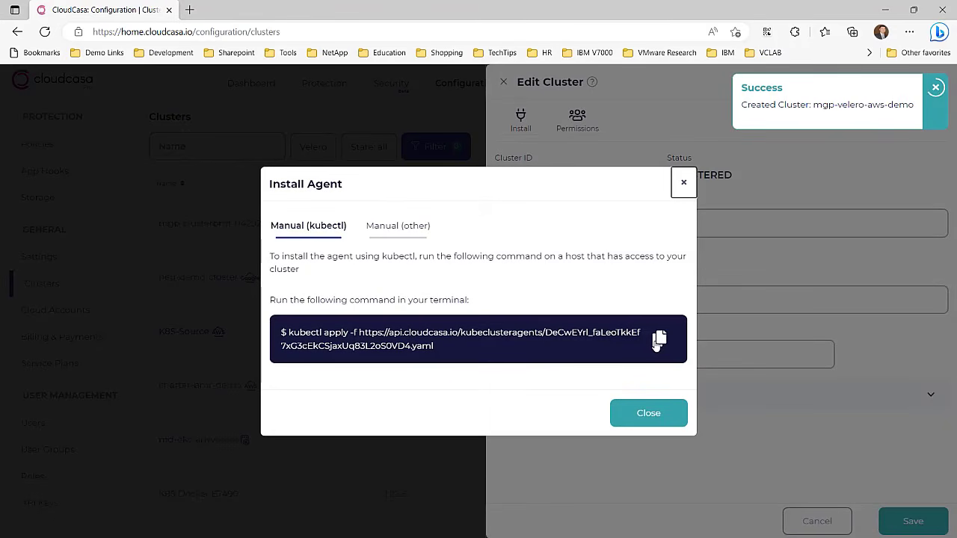
left_click(658, 339)
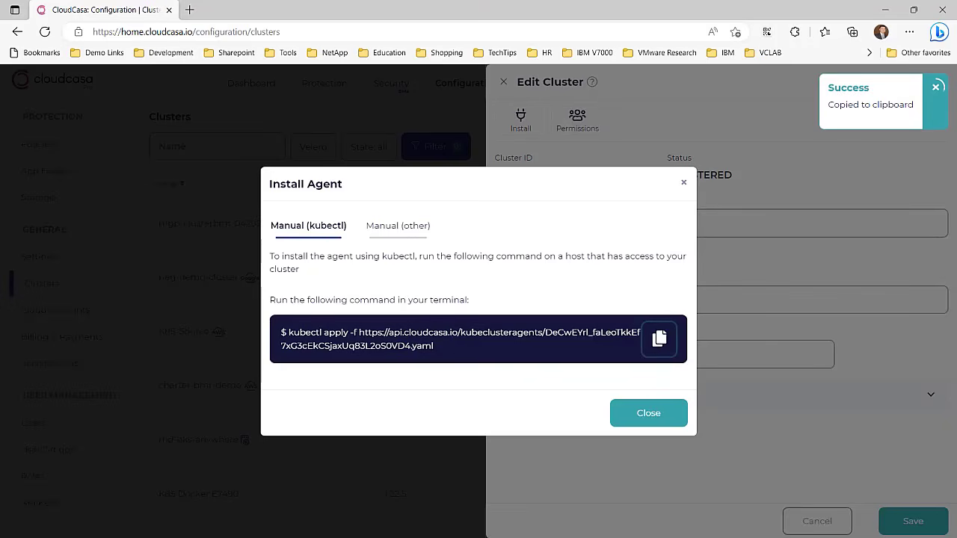
Step: Paste and run the CloudCasa agent kubectl apply command in the terminal
key("alt+Tab")
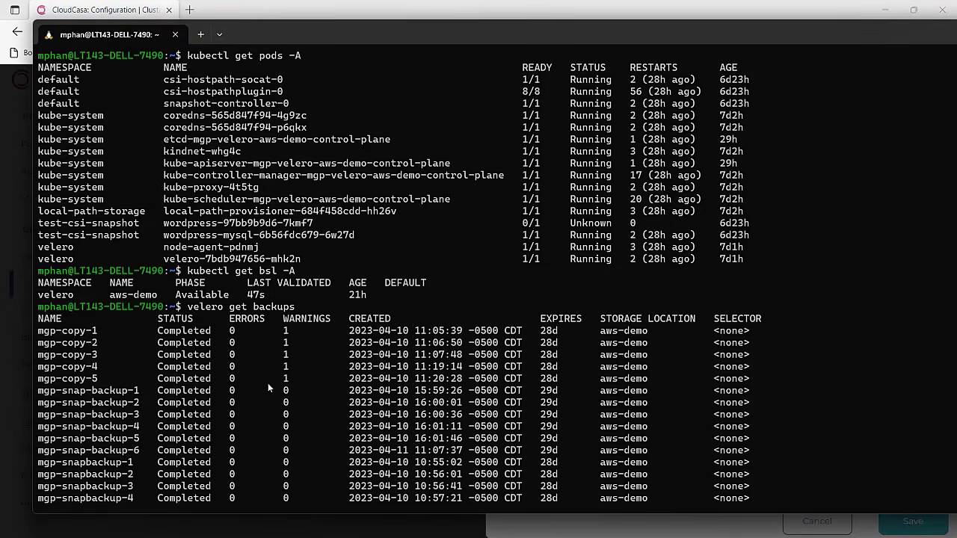
scroll(472, 374, "down", 3)
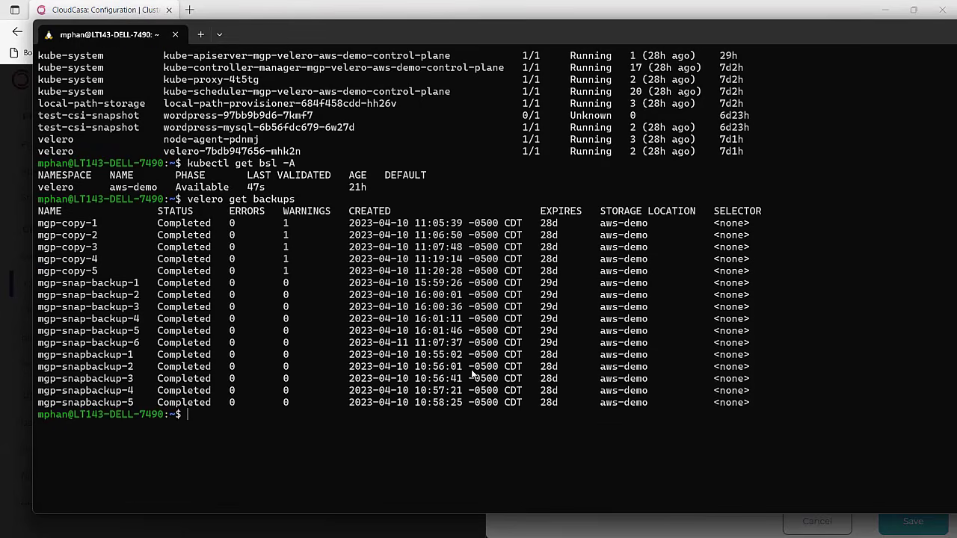
key("ctrl+v")
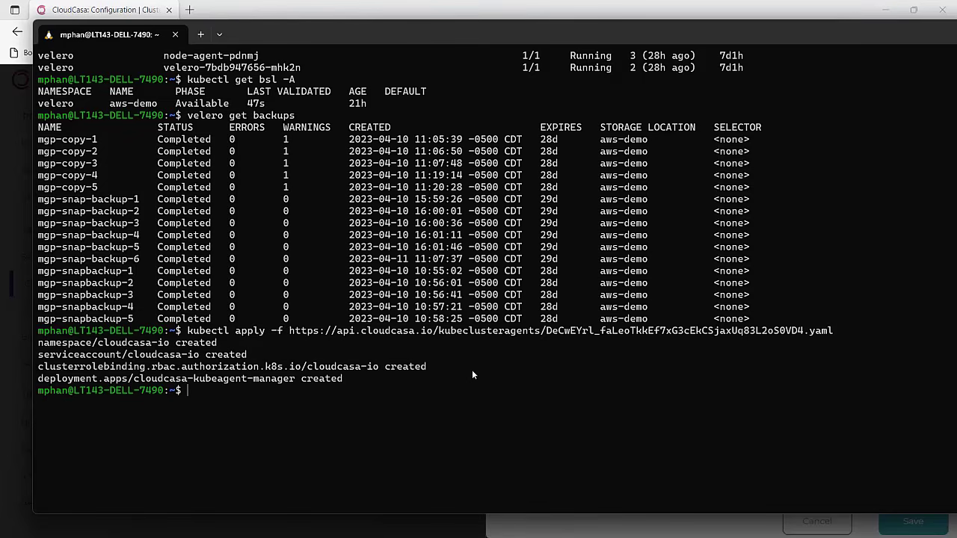
Step: Confirm the cloudcasa-io kubeagent pods are running with kubectl get pods -A, then return to the browser
type("kubectl get pods -A")
key("Return")
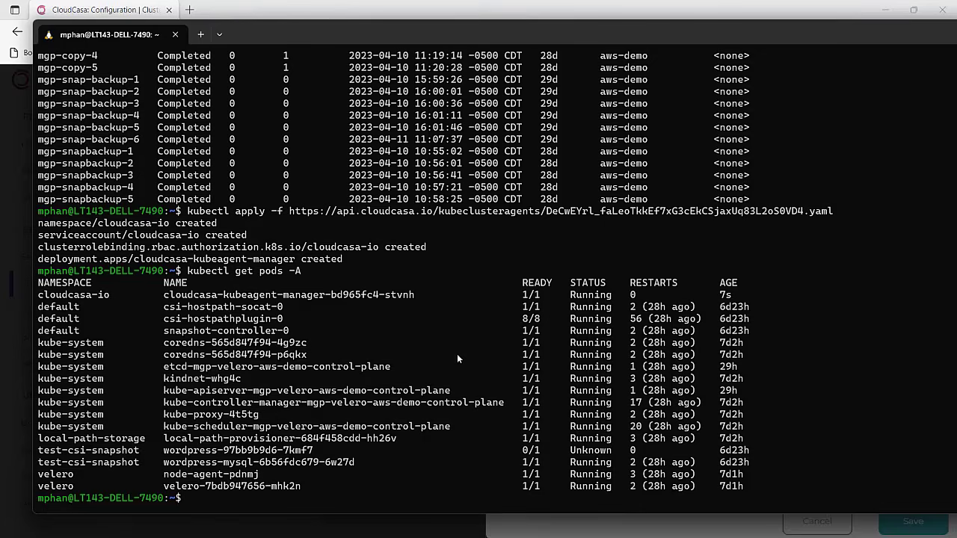
key("Up")
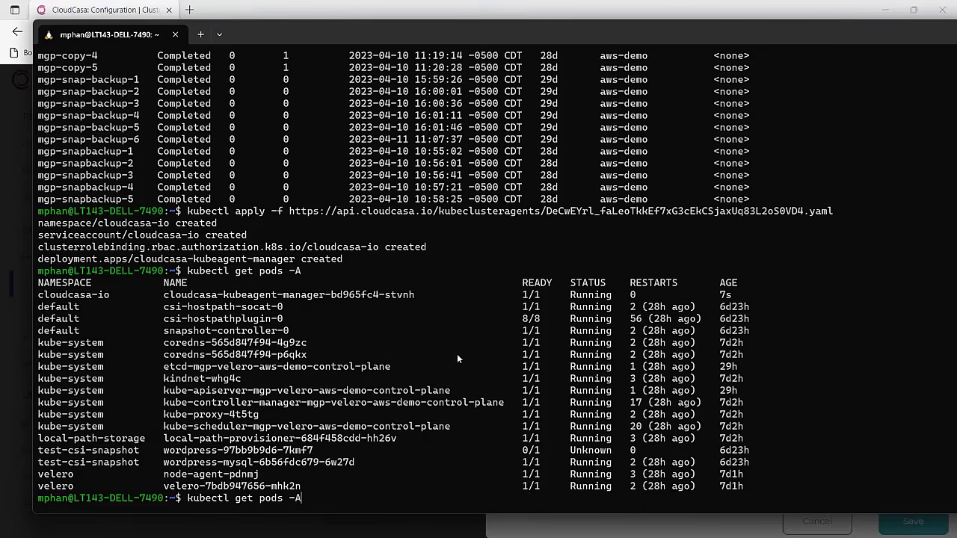
type("-w")
key("Return")
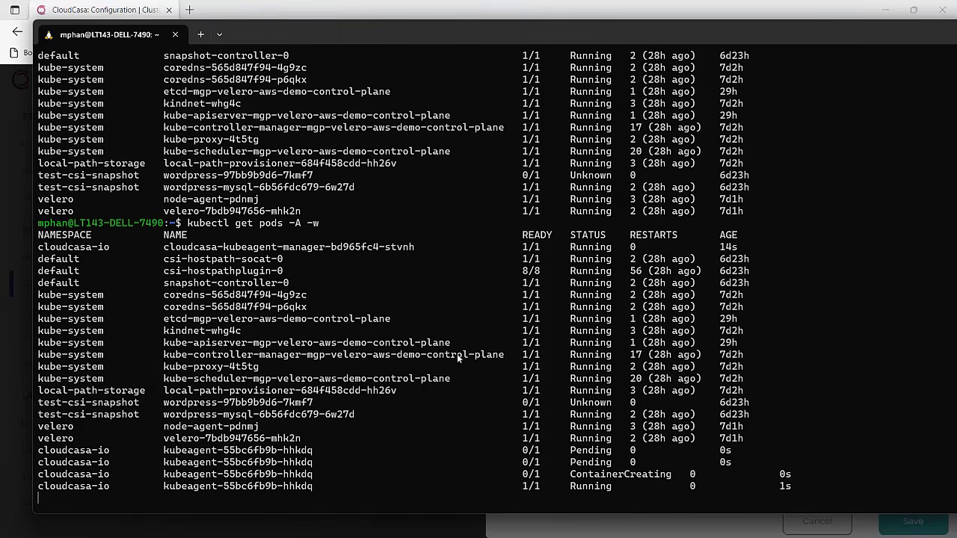
key("ctrl+c")
key("Up")
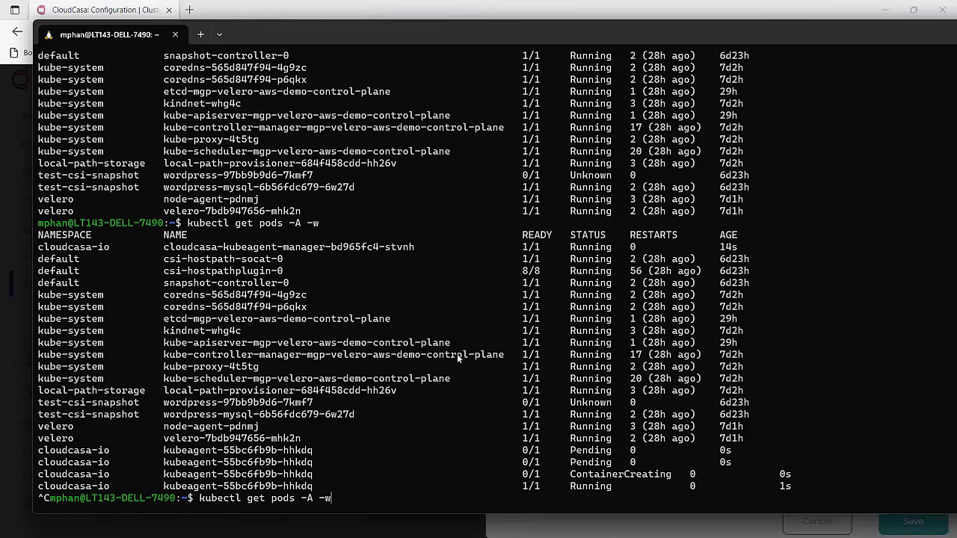
key("BackSpace")
key("BackSpace")
key("BackSpace")
key("Return")
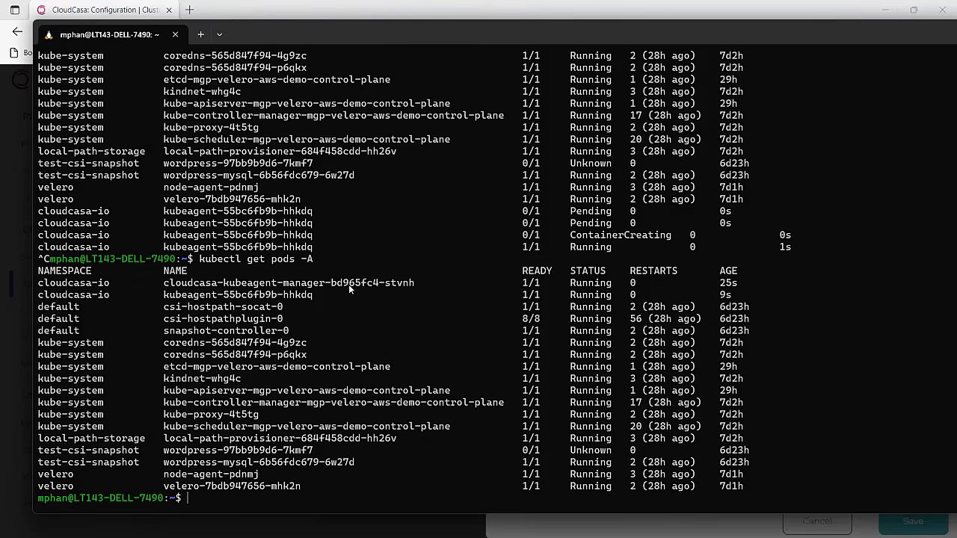
key("alt+Tab")
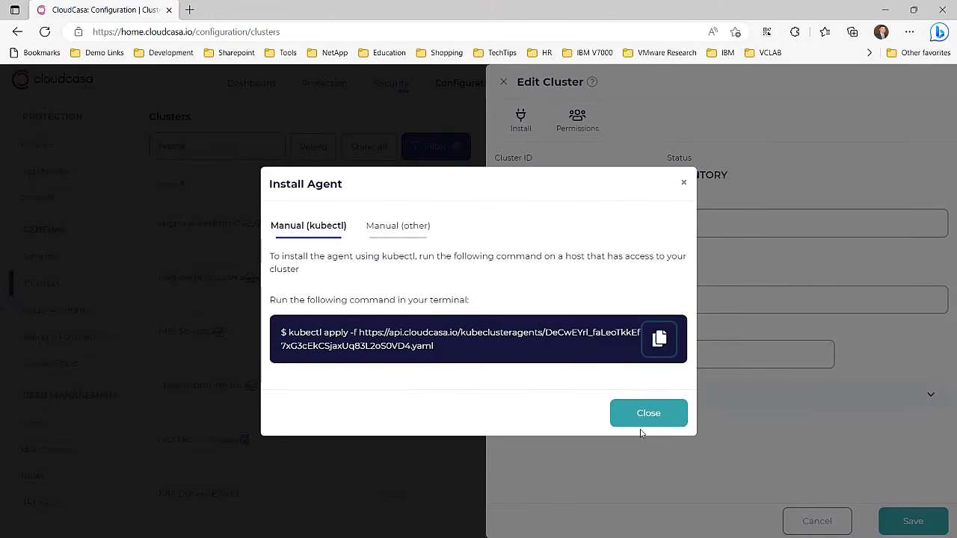
Step: Close the agent dialog, save the cluster, and filter Clusters by 'mgp' to confirm it is Active
left_click(648, 412)
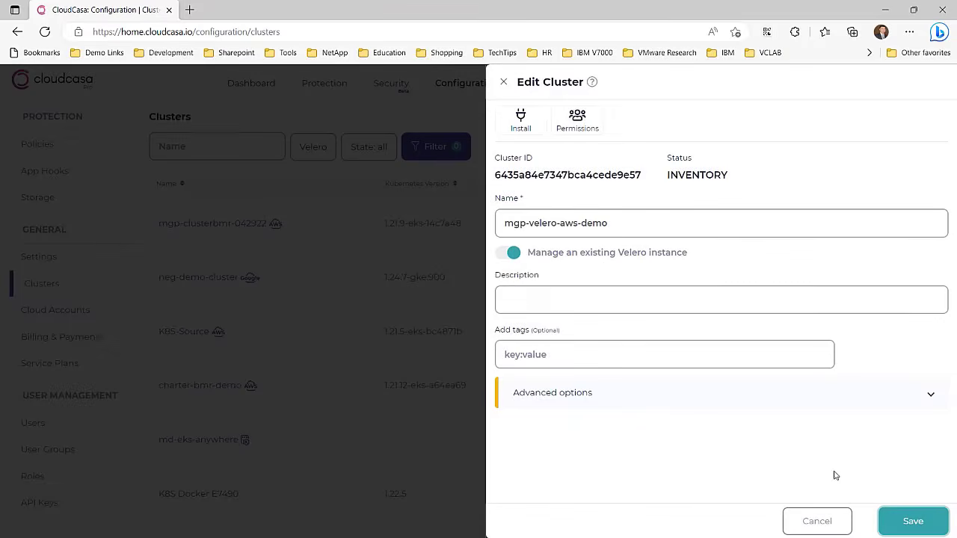
left_click(933, 523)
left_click(212, 145)
type("mgp")
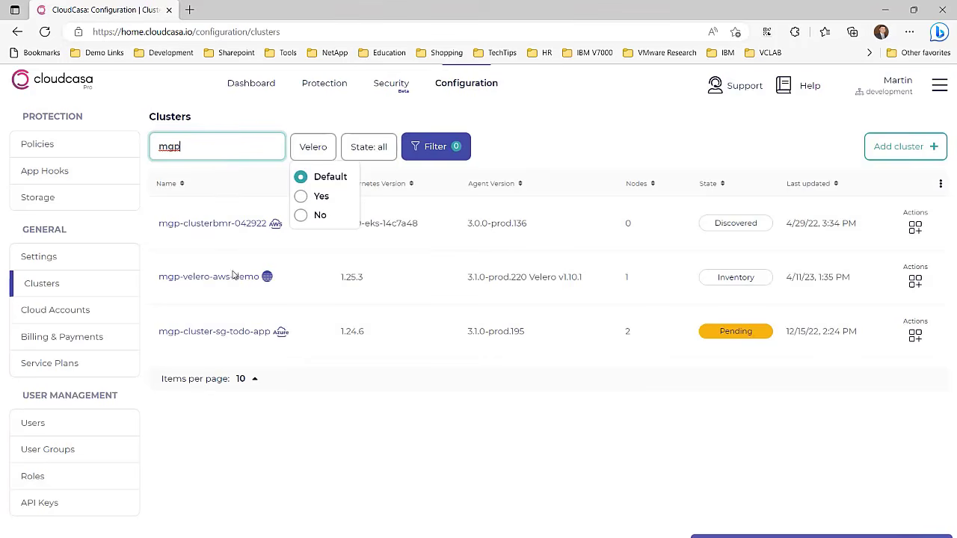
left_click(656, 292)
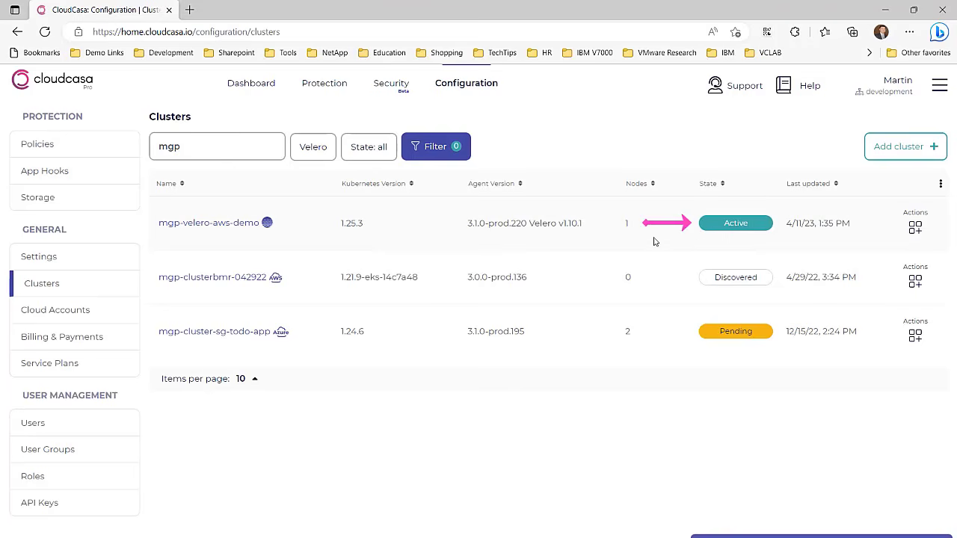
mouse_move(267, 231)
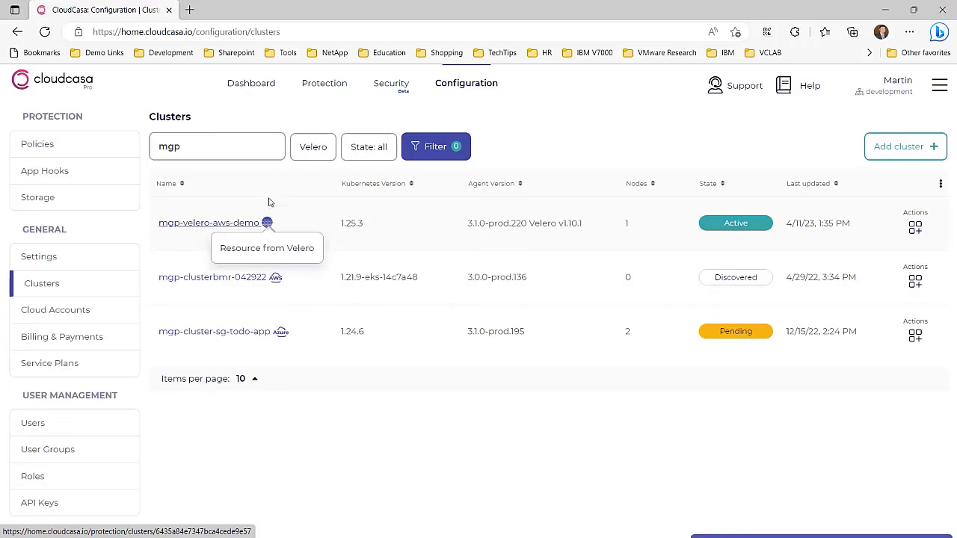
Step: Return to the Dashboard and scroll to the mgp-velero-aws-demo cluster backups and Activity panel
left_click(251, 84)
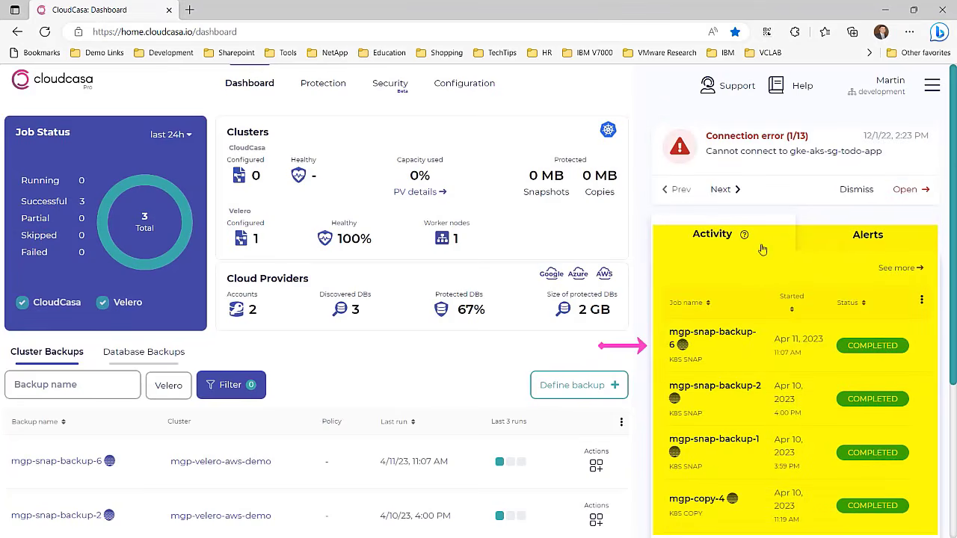
scroll(768, 371, "down", 1)
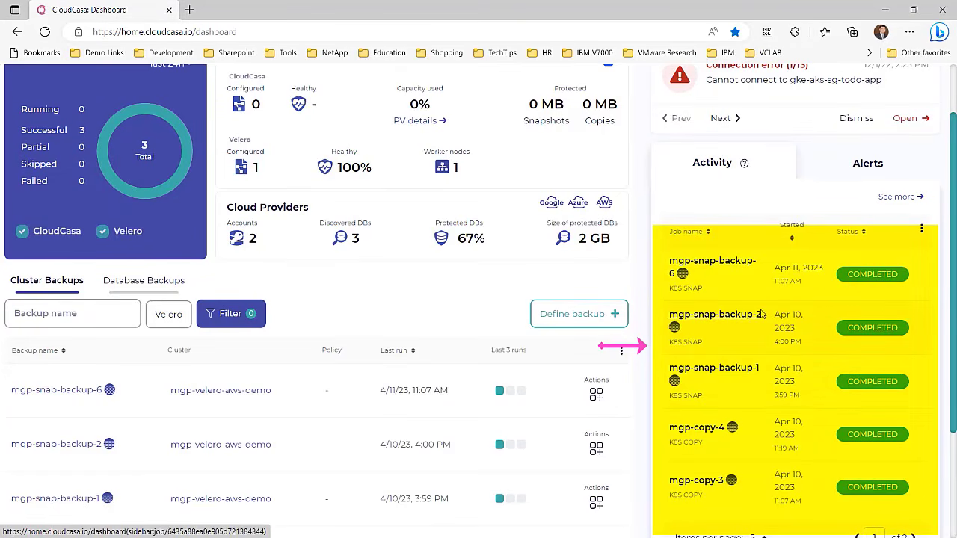
scroll(761, 314, "down", 1)
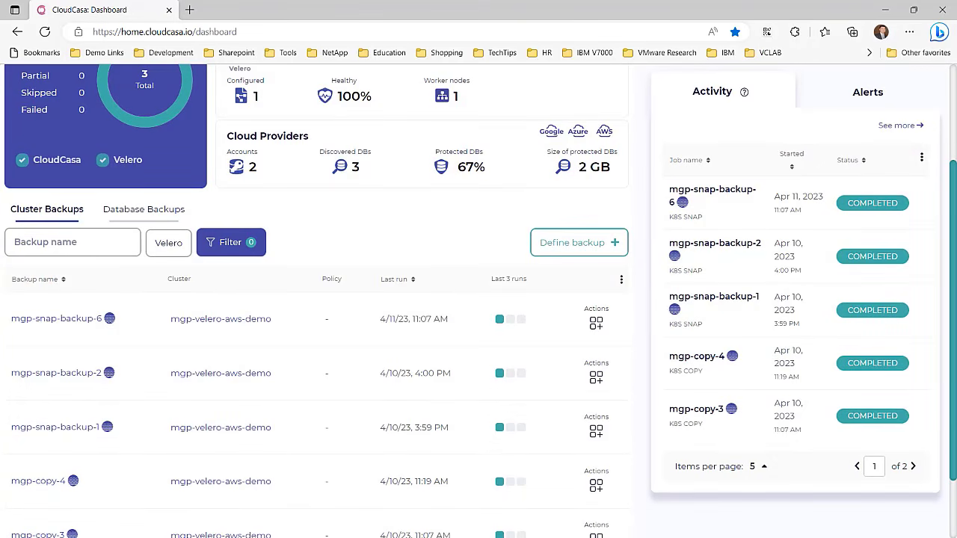
Step: Run velero get backups to list the 16 completed aws-demo backups, then return to CloudCasa
key("alt+Tab")
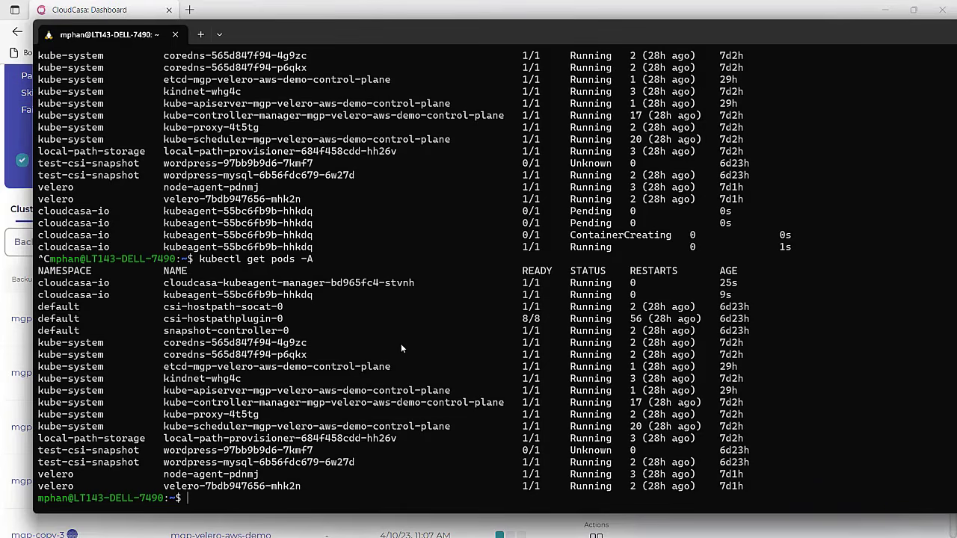
key("Up")
key("BackSpace")
key("BackSpace")
key("BackSpace")
key("BackSpace")
key("BackSpace")
key("BackSpace")
key("BackSpace")
key("BackSpace")
key("BackSpace")
key("BackSpace")
key("BackSpace")
key("BackSpace")
key("BackSpace")
key("BackSpace")
key("BackSpace")
key("BackSpace")
key("BackSpace")
key("BackSpace")
type("velero g")
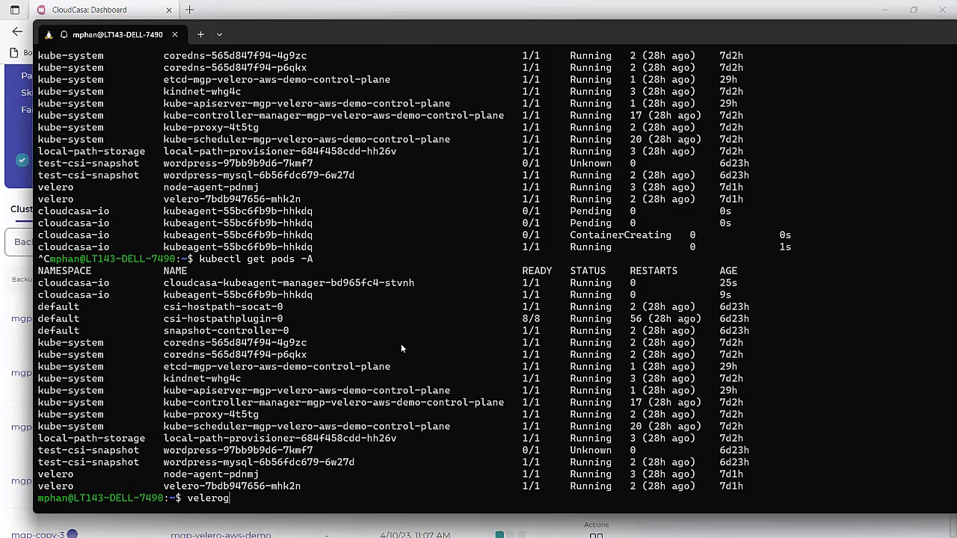
key("BackSpace")
type("back")
key("BackSpace")
key("BackSpace")
key("BackSpace")
key("BackSpace")
type("get backups")
key("Return")
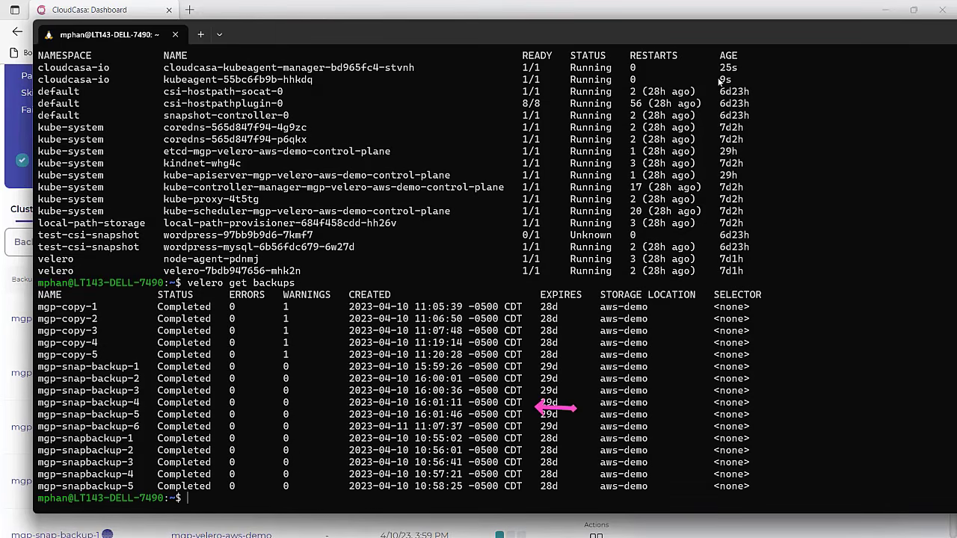
key("alt+Tab")
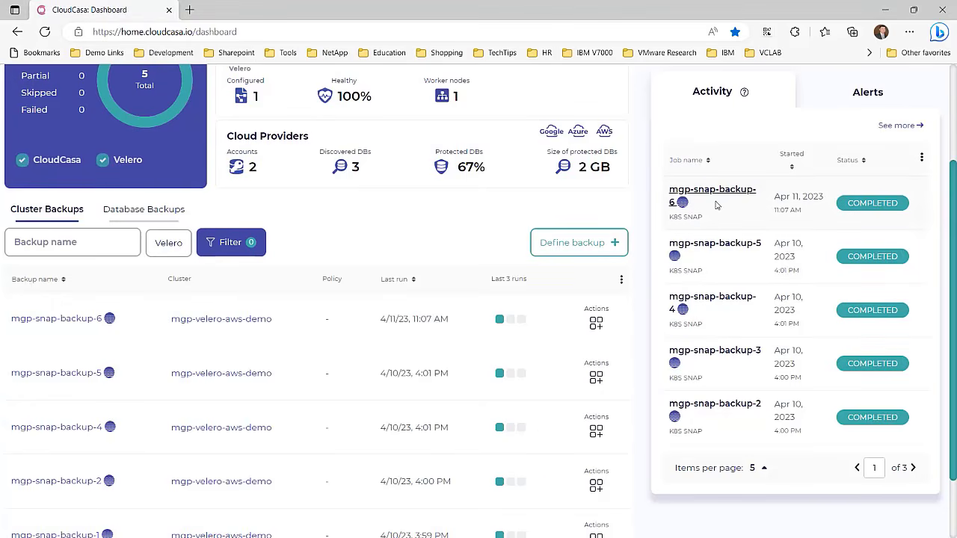
Step: Change the Job Status range from last 24h to last 7 days
scroll(391, 330, "up", 1)
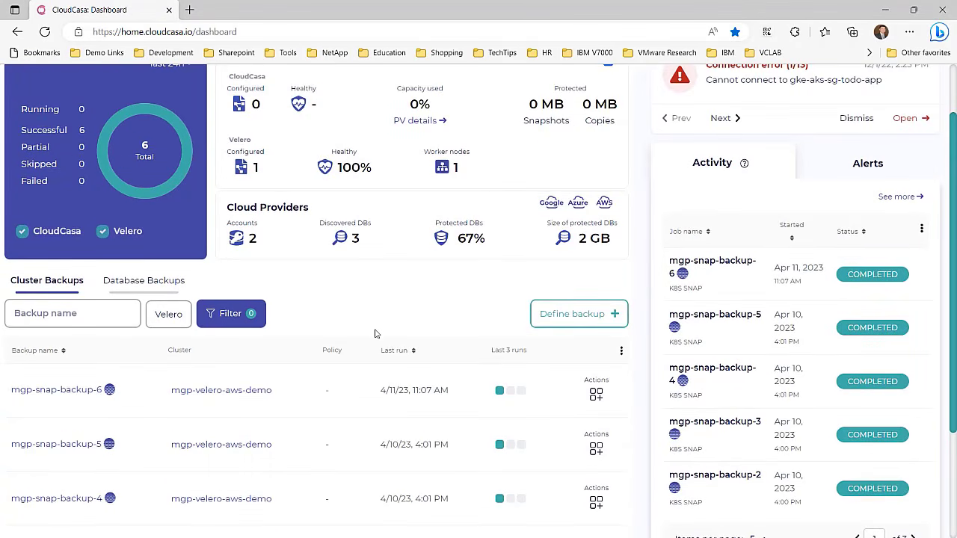
scroll(375, 333, "up", 1)
mouse_move(179, 246)
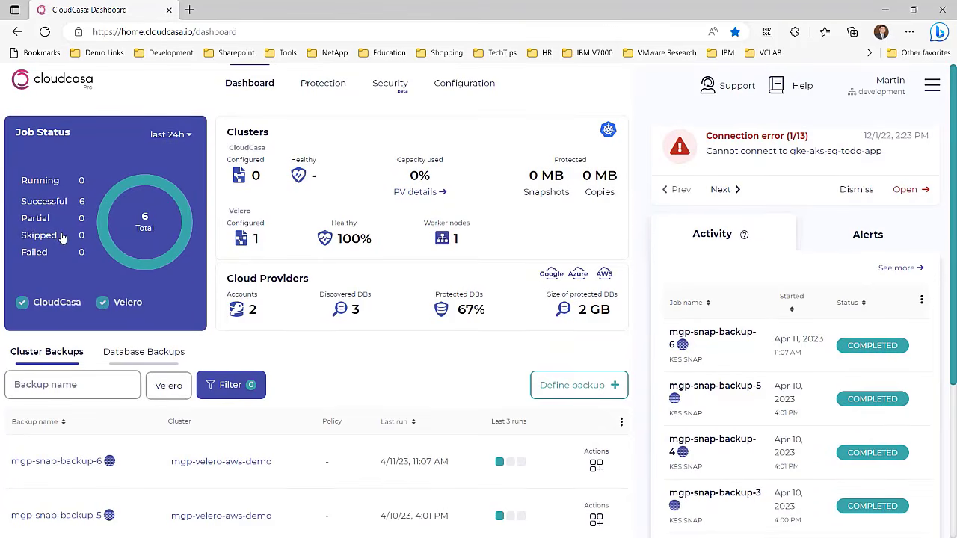
left_click(161, 136)
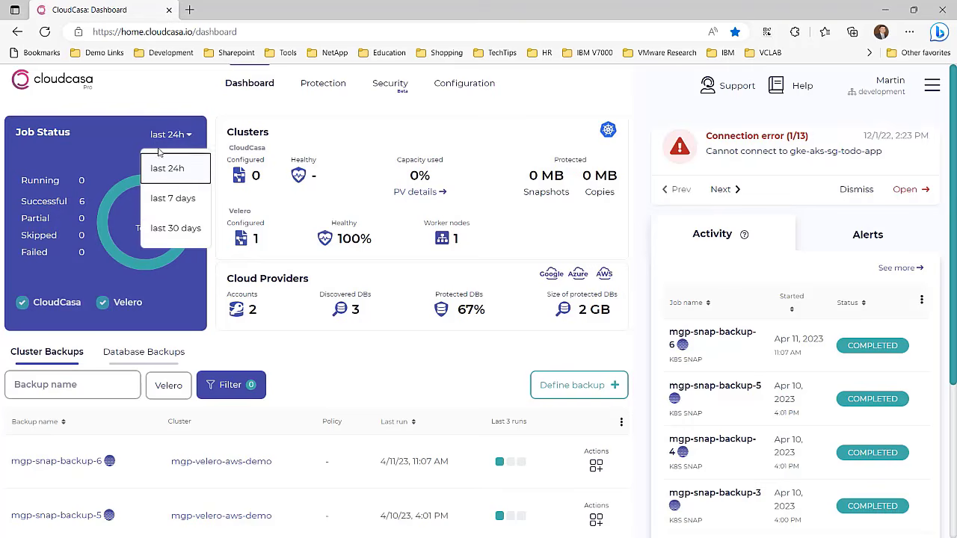
left_click(172, 199)
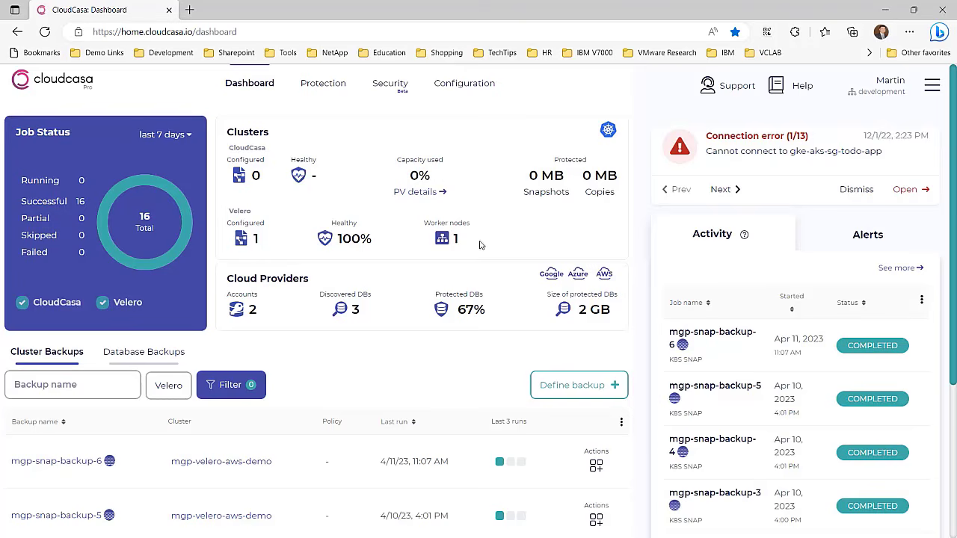
scroll(306, 370, "down", 1)
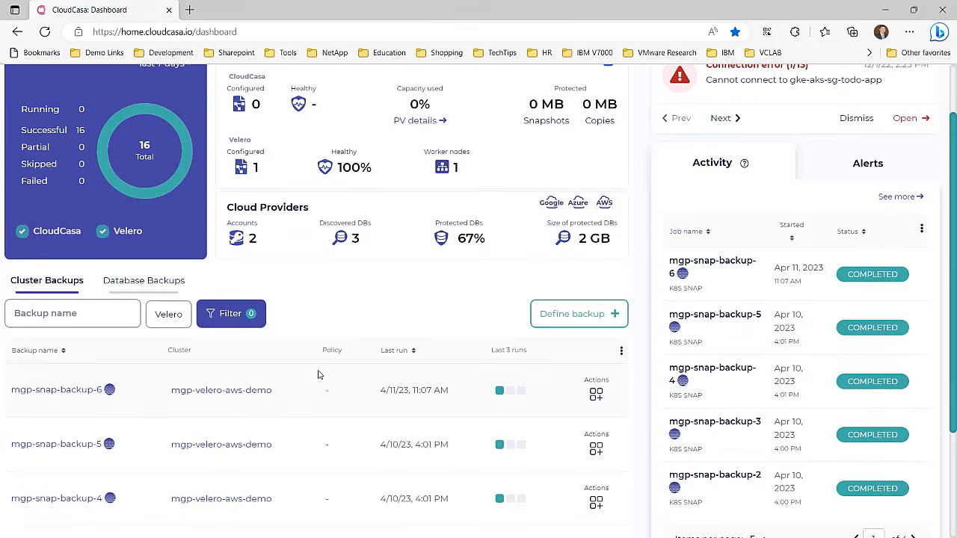
Step: Open the mgp-velero-aws-demo cluster page and show 25 backups per page
left_click(223, 400)
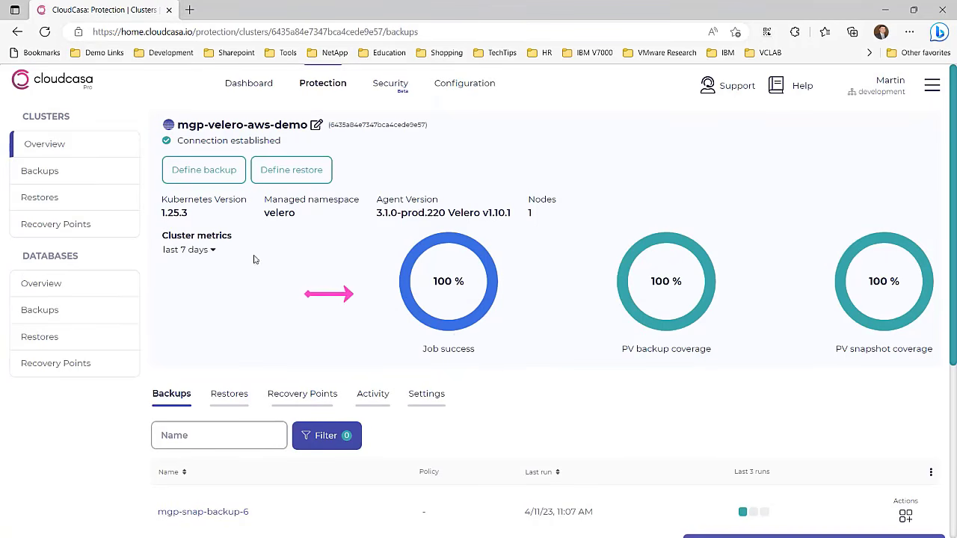
left_click(213, 249)
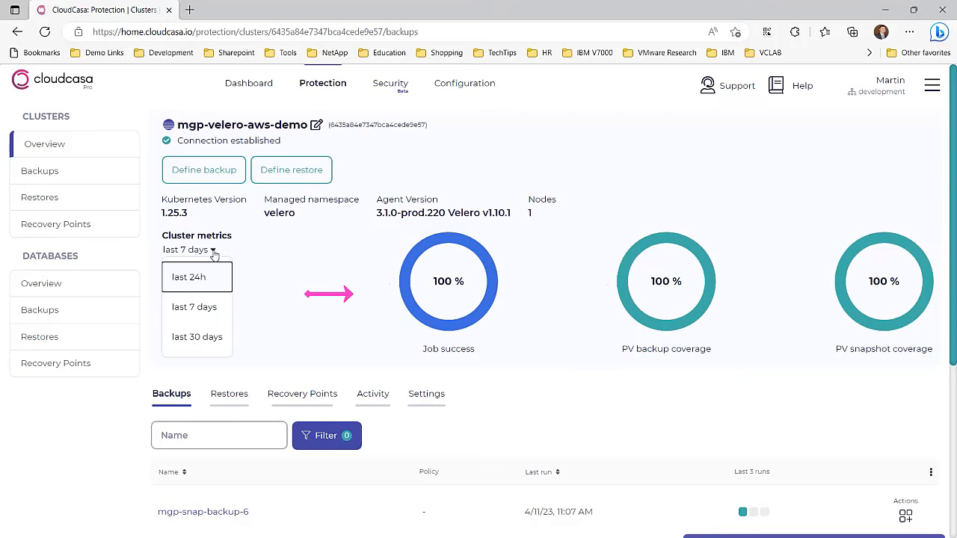
left_click(305, 281)
scroll(744, 285, "down", 3)
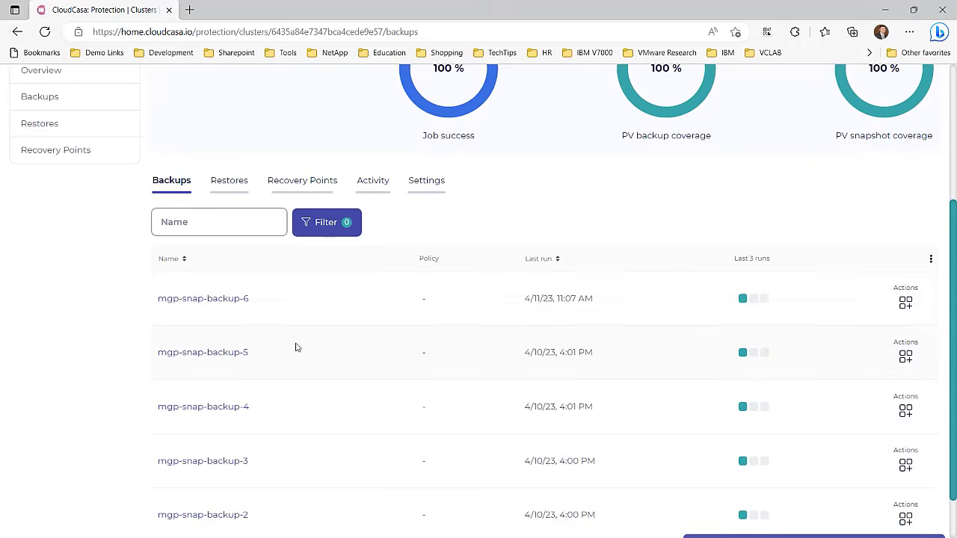
scroll(396, 342, "down", 1)
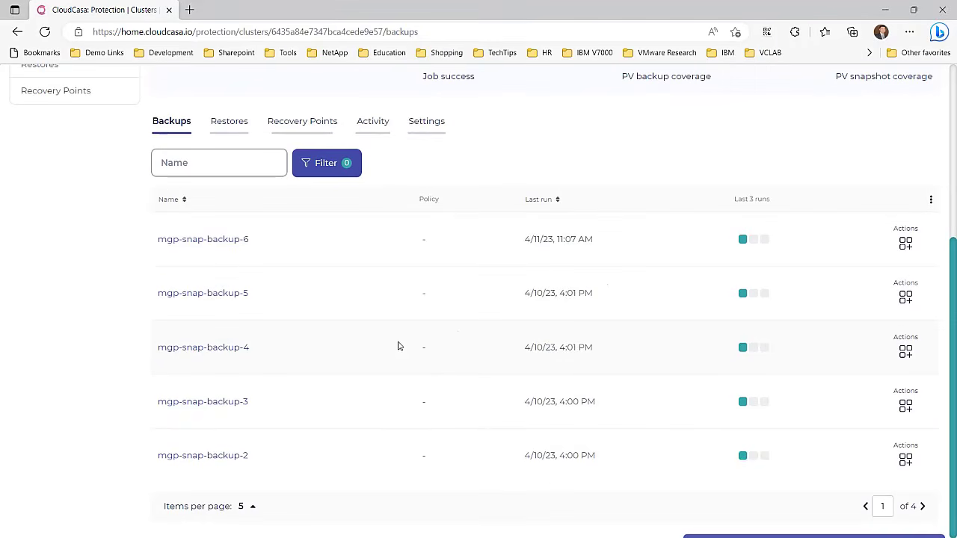
left_click(253, 508)
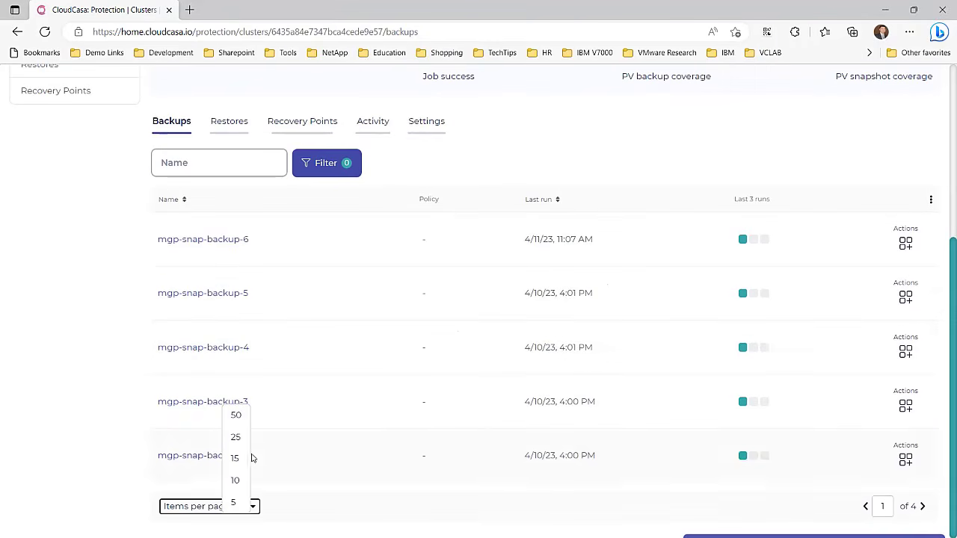
left_click(237, 438)
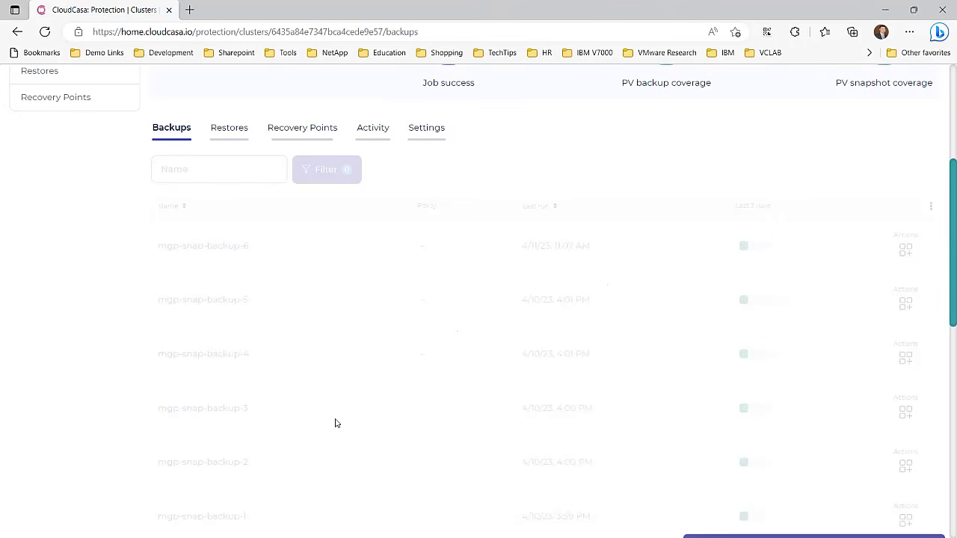
scroll(342, 419, "down", 5)
scroll(363, 412, "down", 3)
scroll(364, 410, "up", 8)
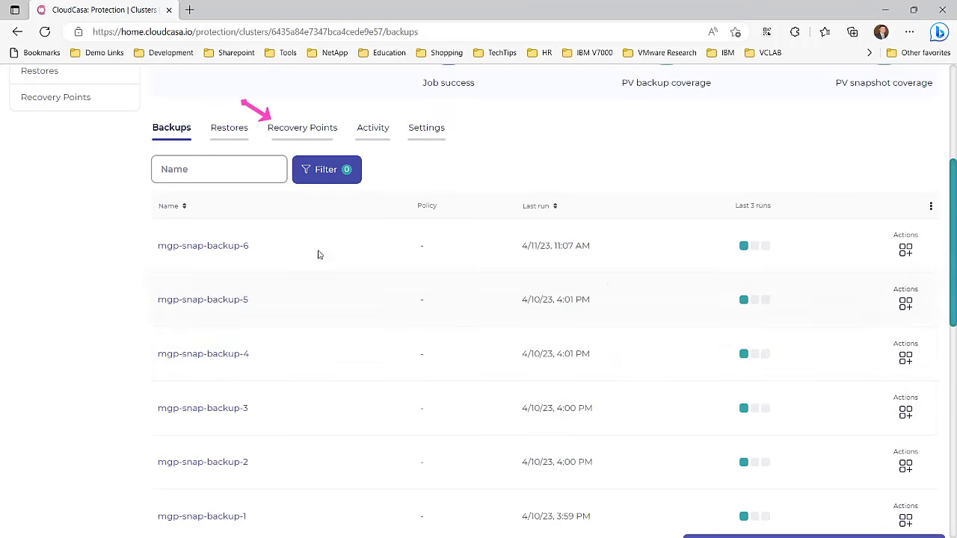
Step: Switch to Recovery Points, show 25 per page, and review the Snap and RESTIC copy points
left_click(299, 129)
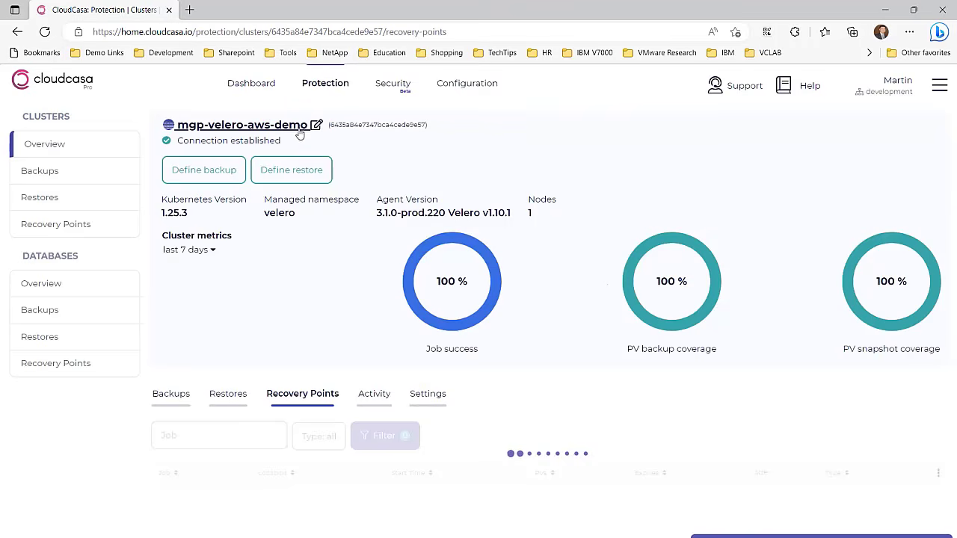
scroll(424, 252, "down", 2)
scroll(424, 252, "down", 1)
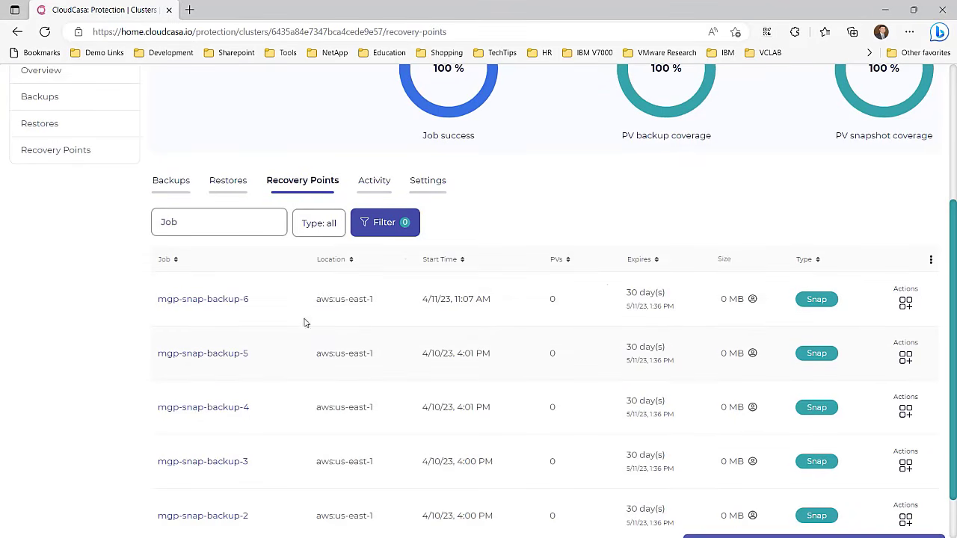
scroll(331, 358, "down", 1)
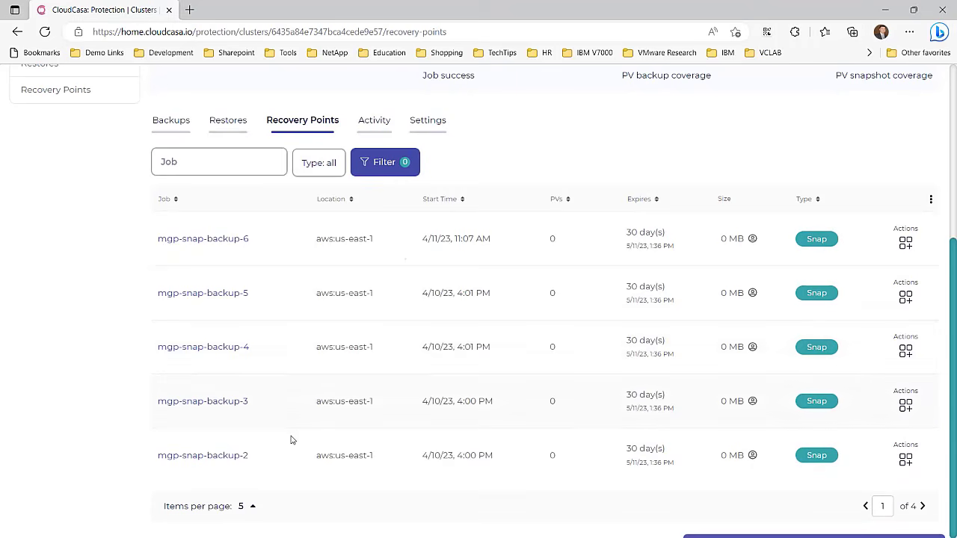
left_click(254, 506)
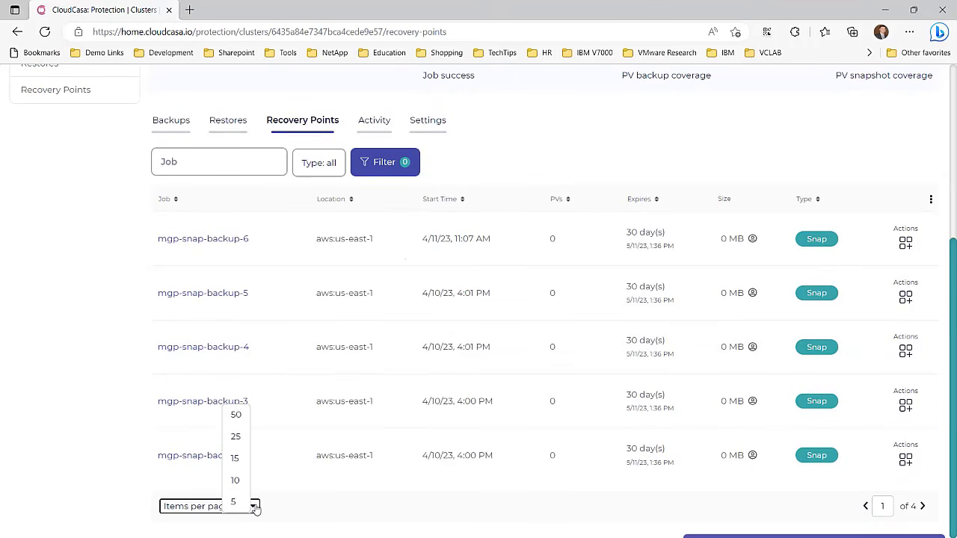
left_click(236, 437)
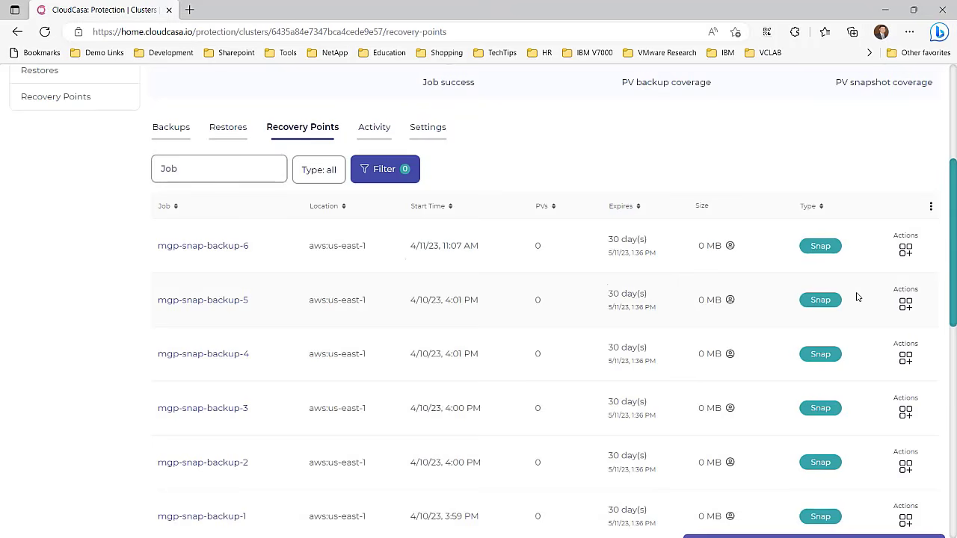
scroll(855, 284, "down", 3)
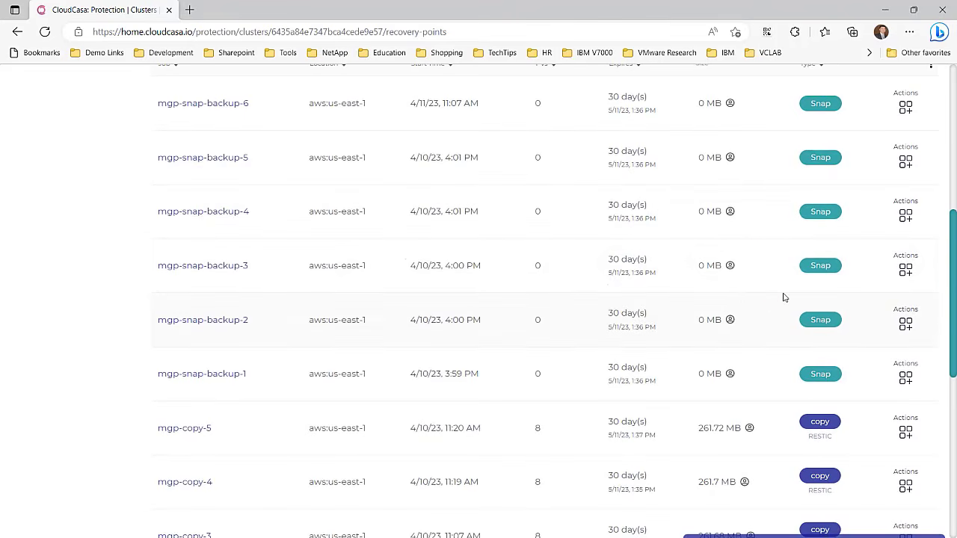
scroll(783, 299, "down", 1)
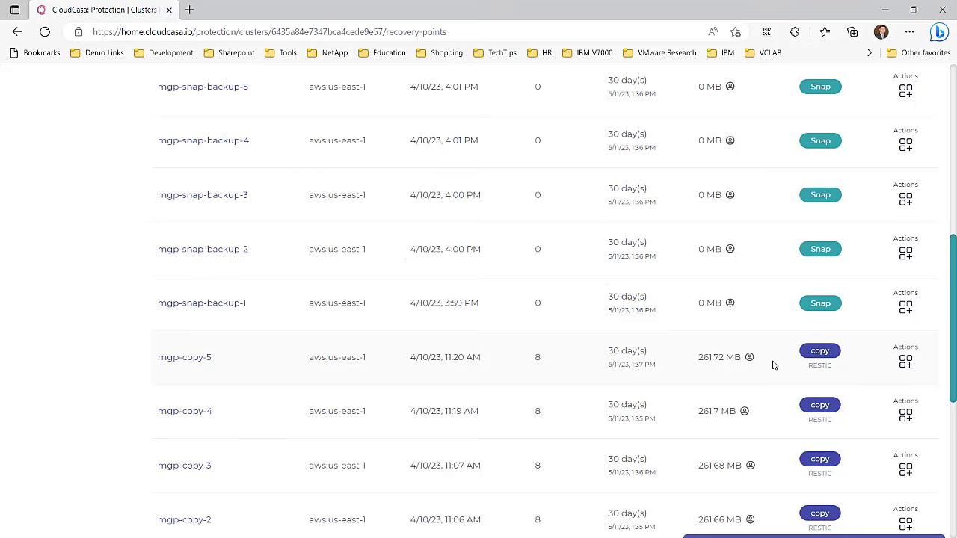
scroll(773, 365, "down", 2)
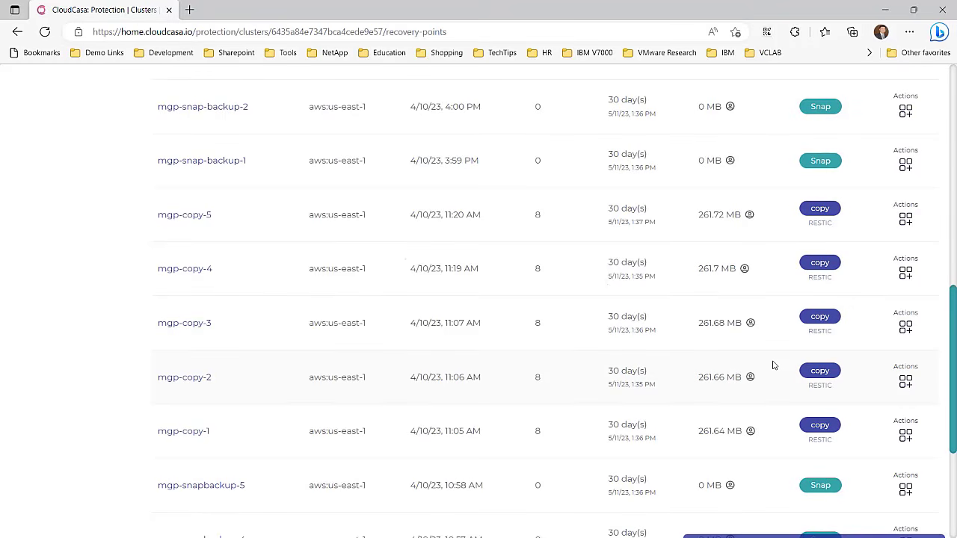
scroll(770, 364, "up", 8)
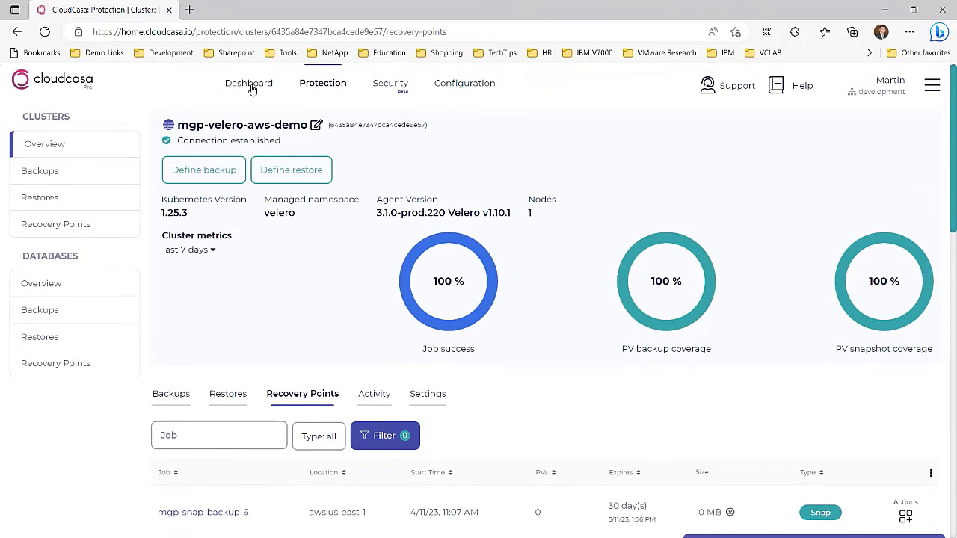
Step: Return to the Dashboard, then rerun velero backup create from history as mgp-snap-backup-7 to aws-demo
left_click(252, 89)
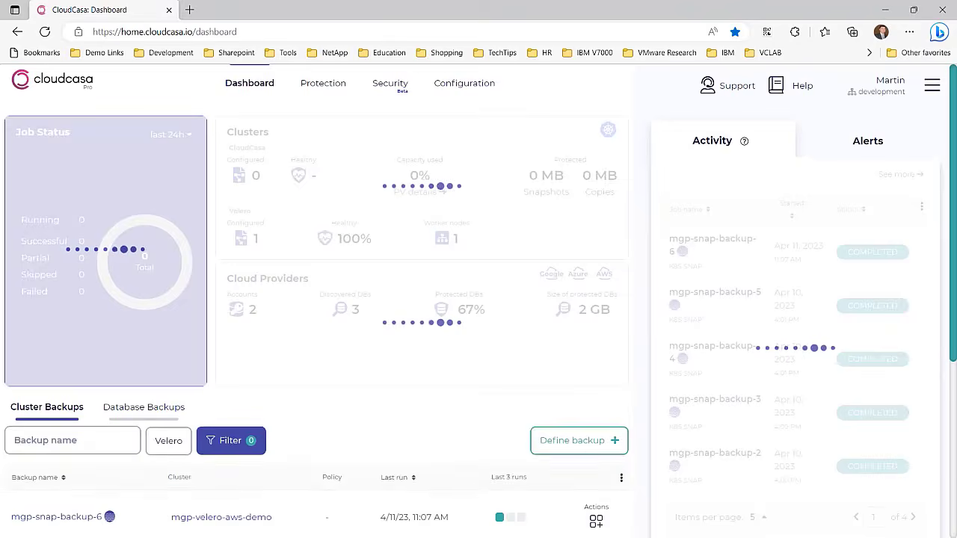
key("alt+Tab")
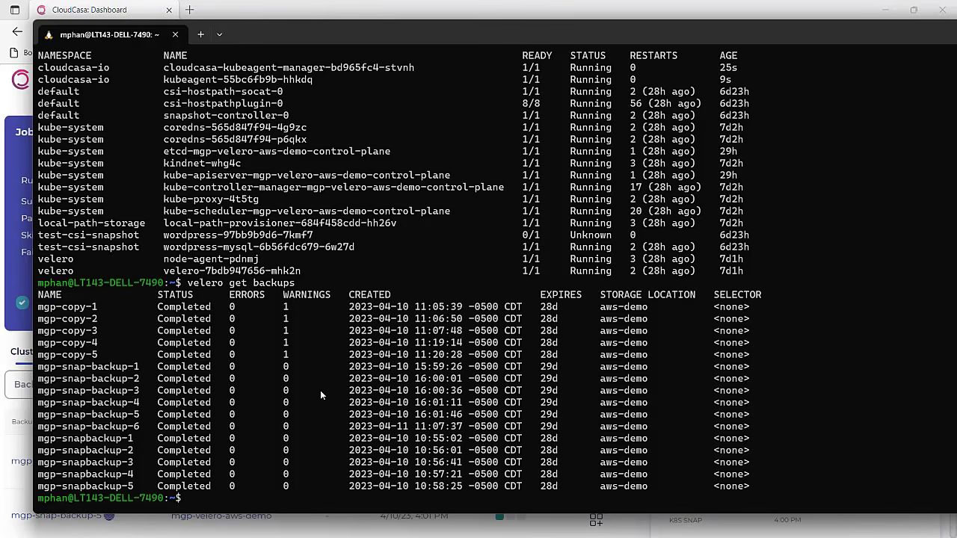
key("ctrl+r")
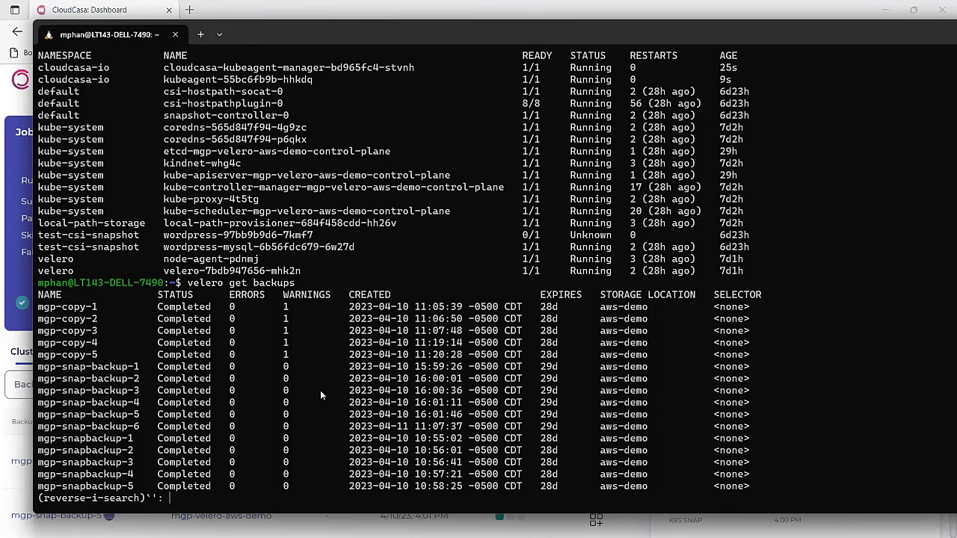
type("backup")
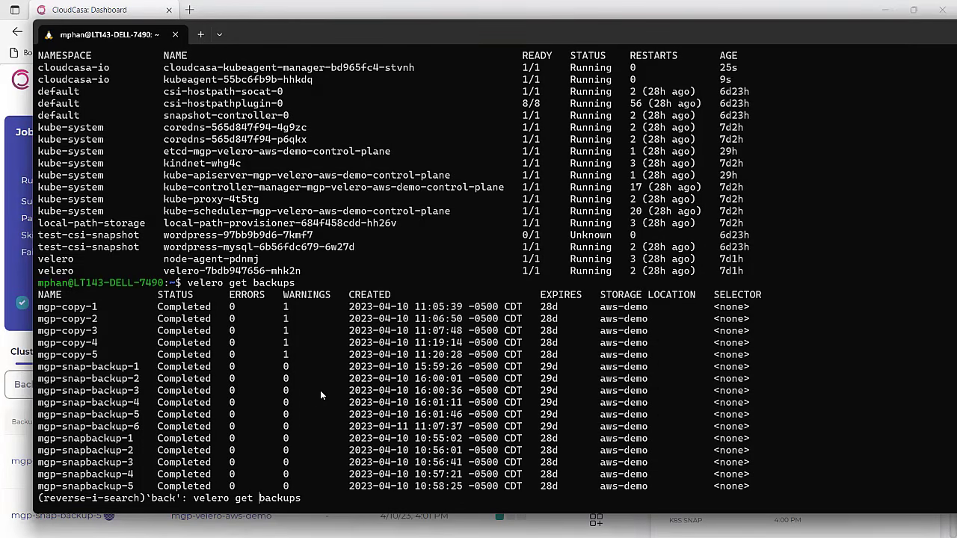
type(" create")
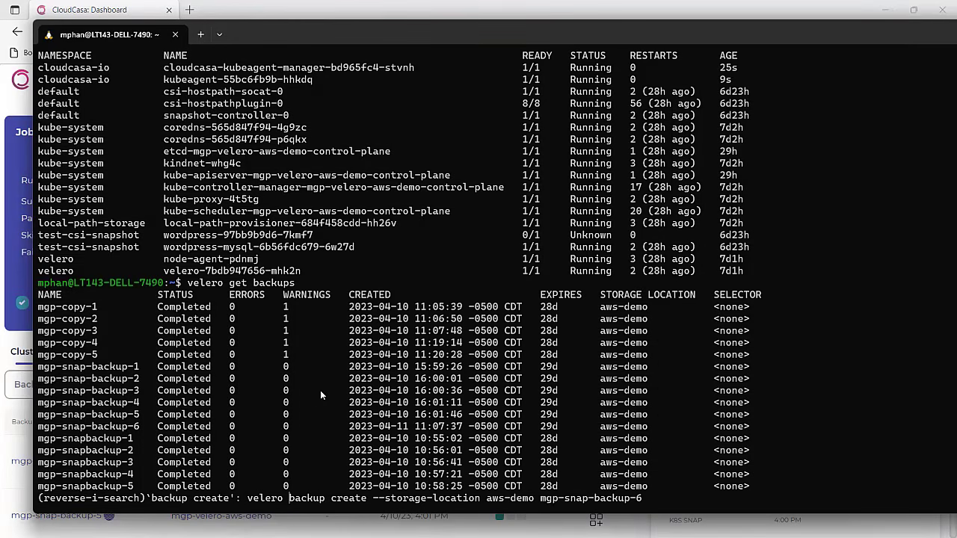
key("End")
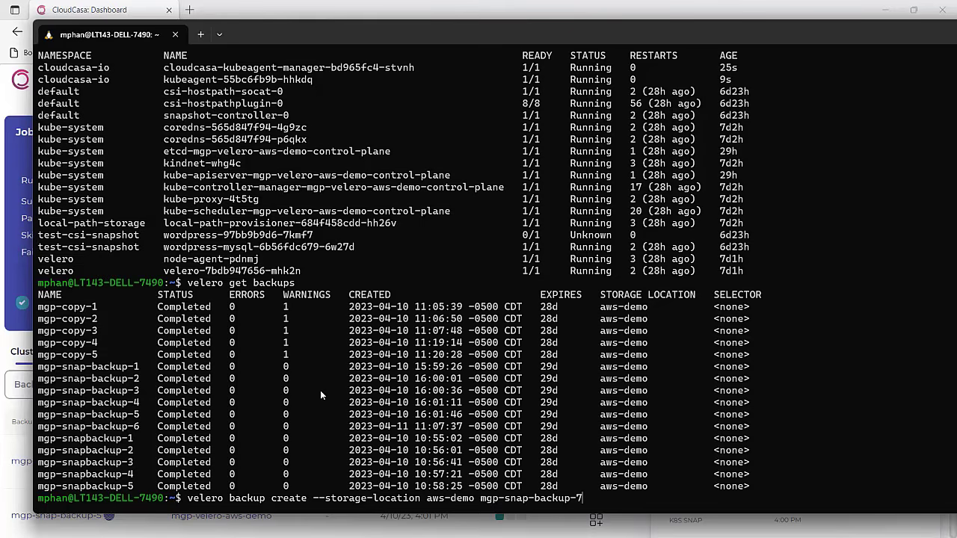
key("Return")
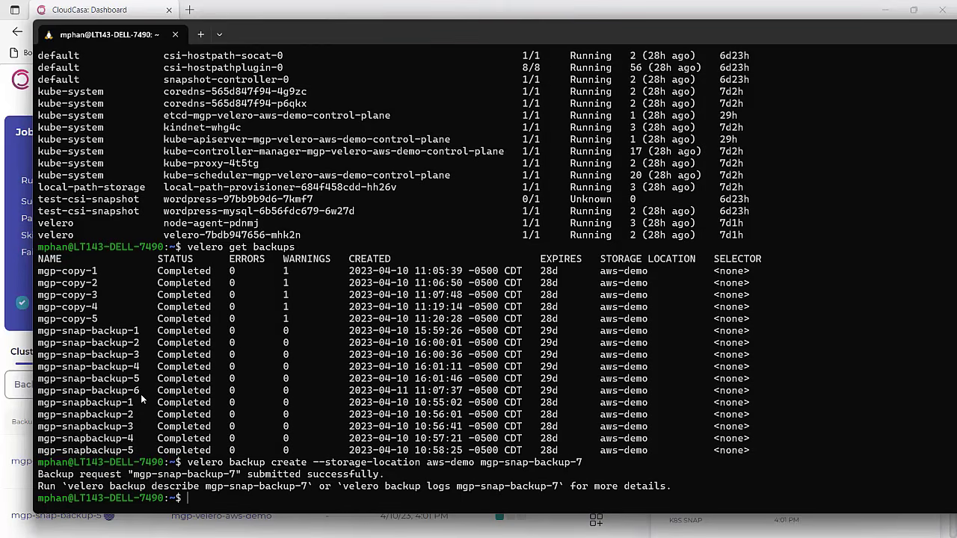
double_click(882, 34)
Step: Back on the dashboard, check the running mgp-snap-backup-7 activity log: 16 of 586 resources backed up
left_click(882, 13)
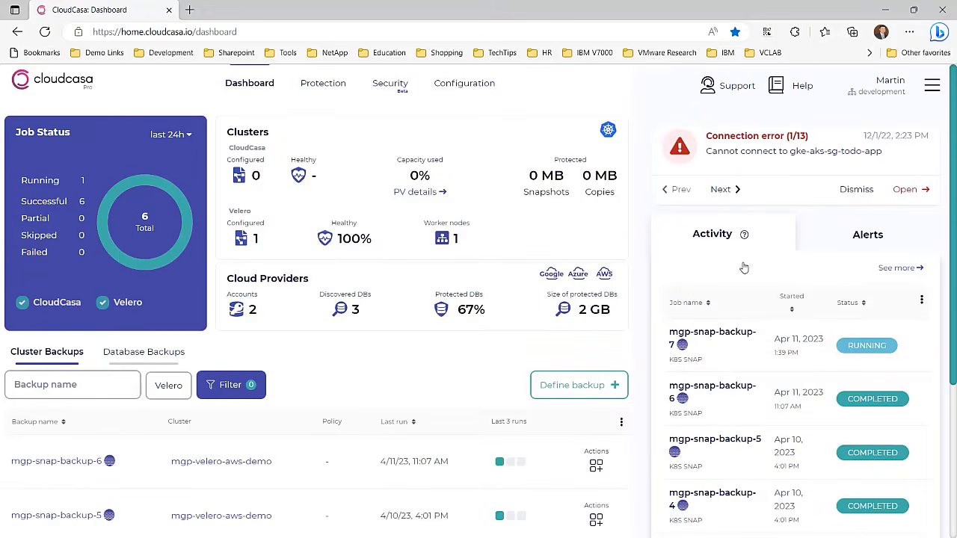
left_click(740, 337)
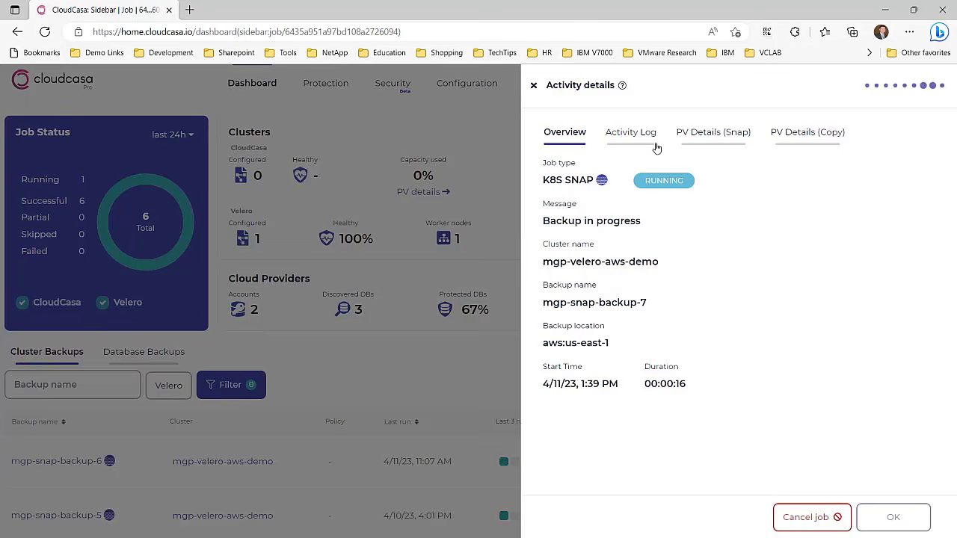
left_click(646, 135)
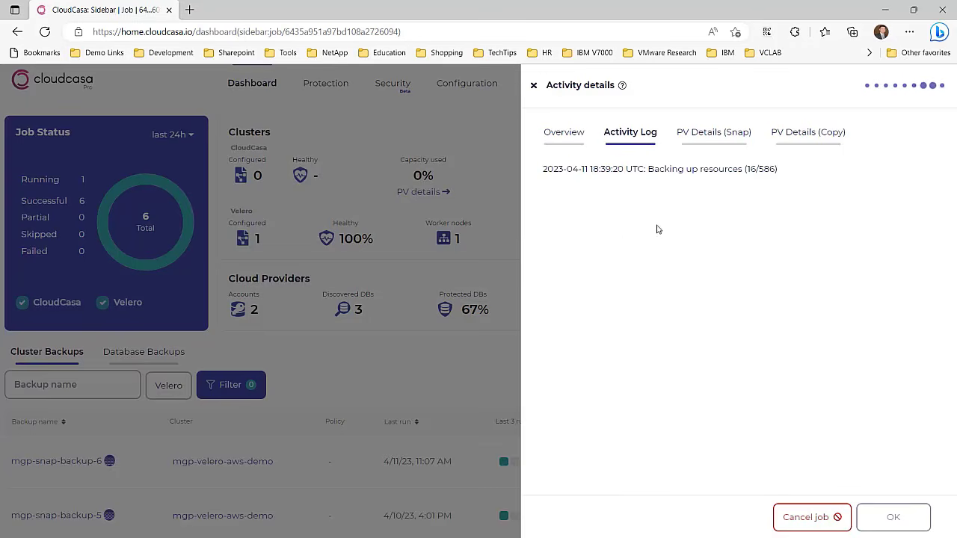
left_click(534, 87)
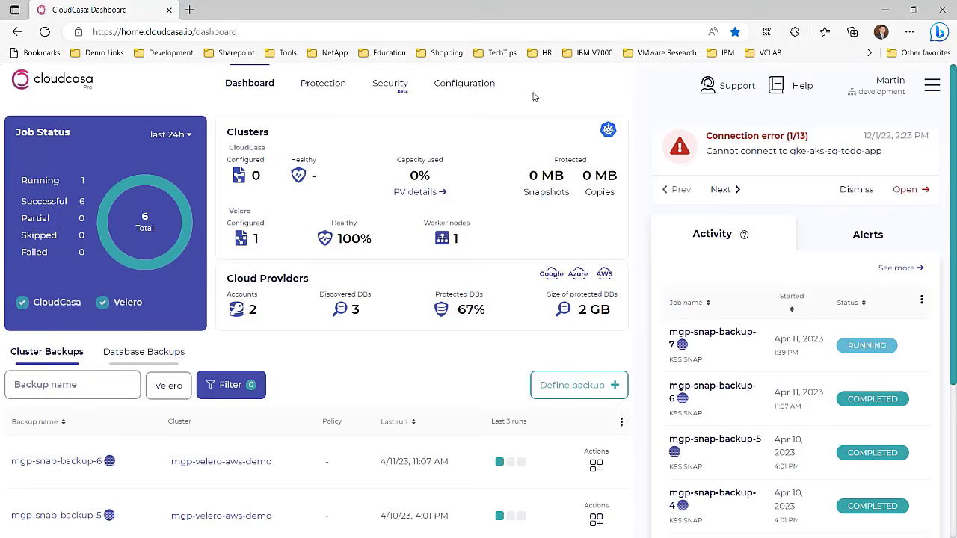
Step: Review the successful mgp-snap-backup-6 job's activity log (583/583 resources) and download its logs
left_click(714, 389)
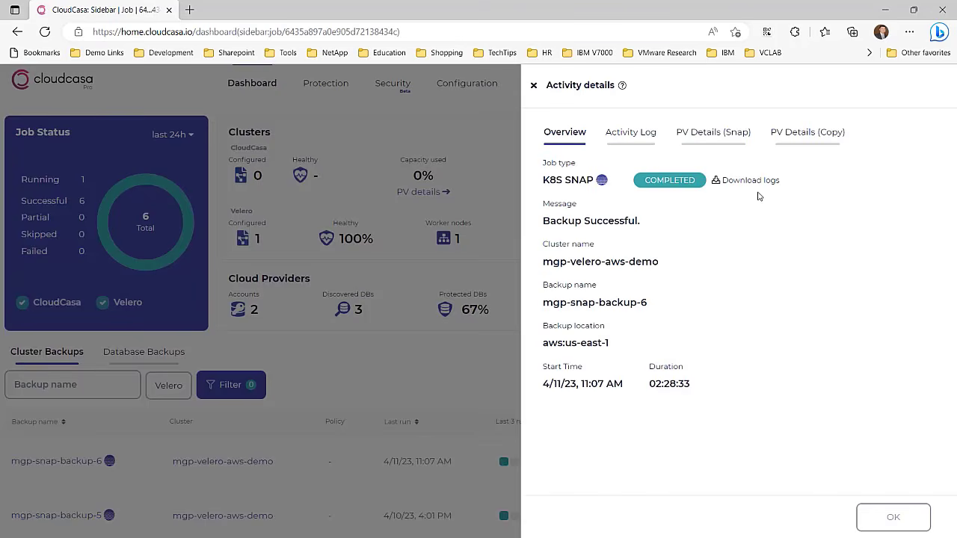
left_click(645, 134)
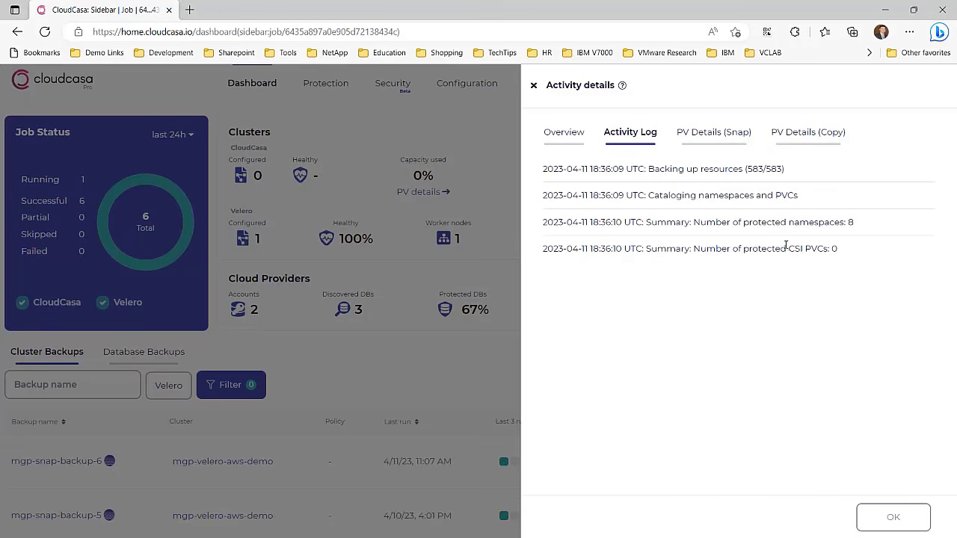
left_click(533, 86)
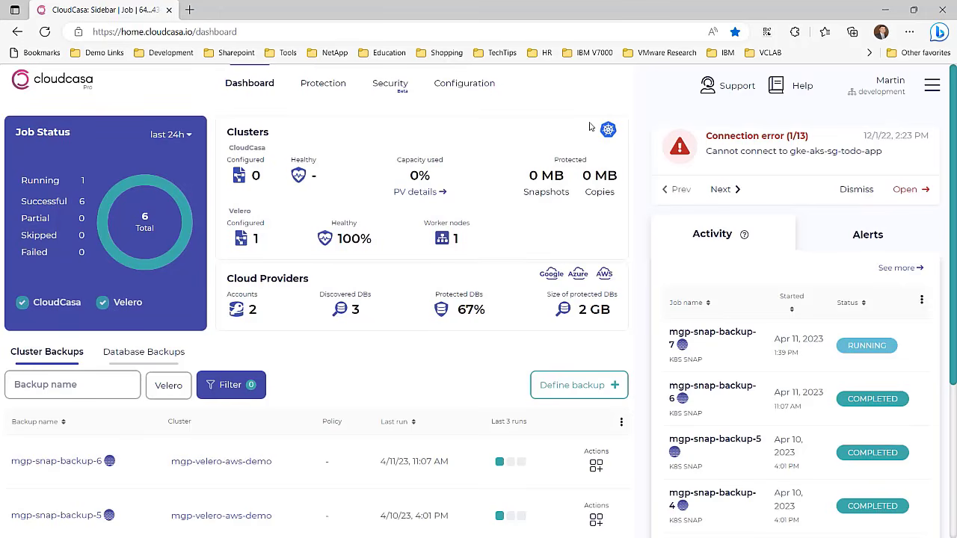
left_click(738, 385)
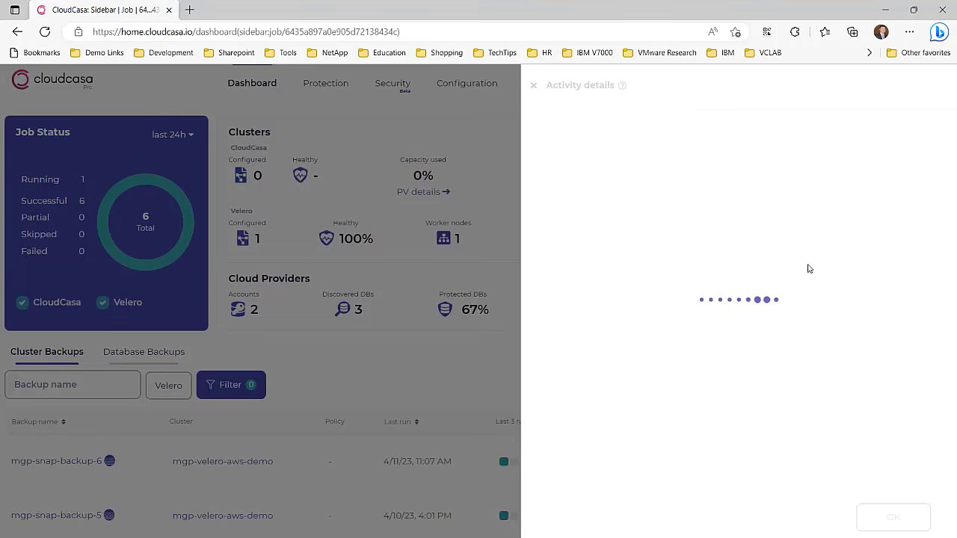
left_click(762, 186)
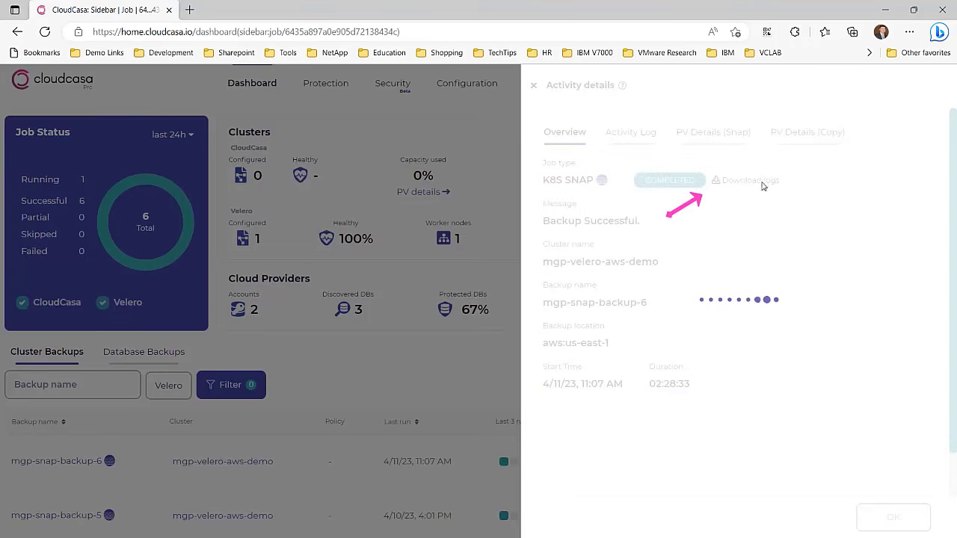